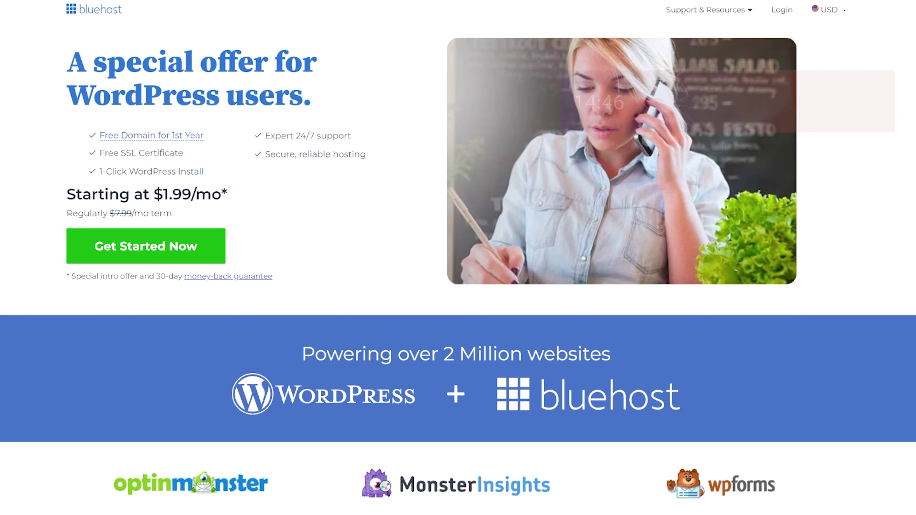
Choose the Basic hosting plan and check availability of mynewpodcastwebsite.com.
left_click(156, 250)
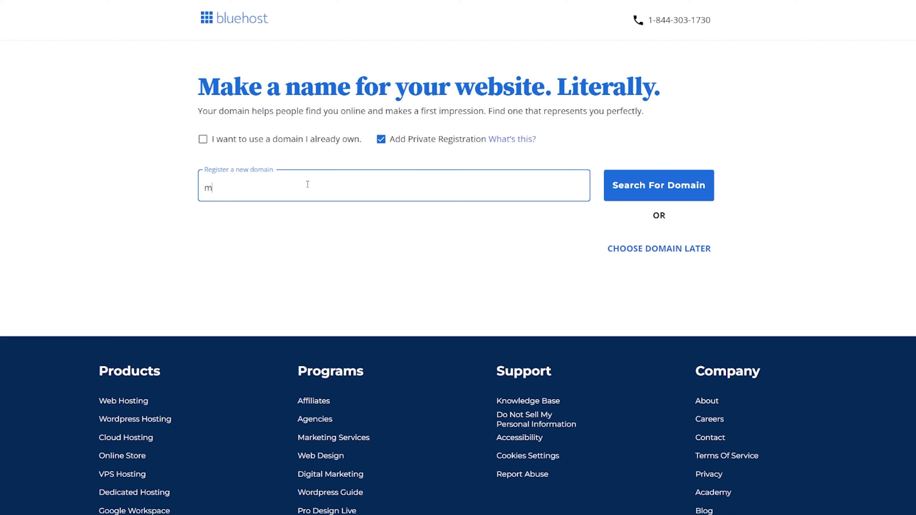
type("mynewpodcastwebsite")
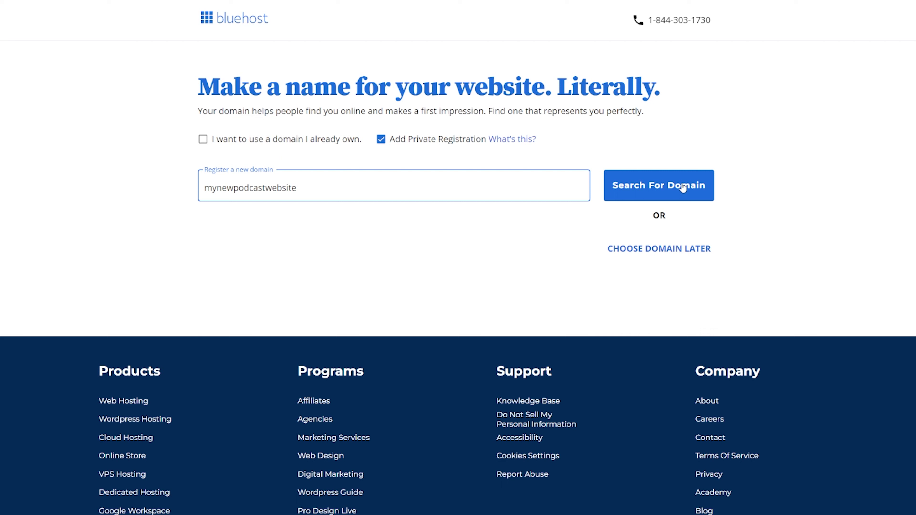
left_click(683, 186)
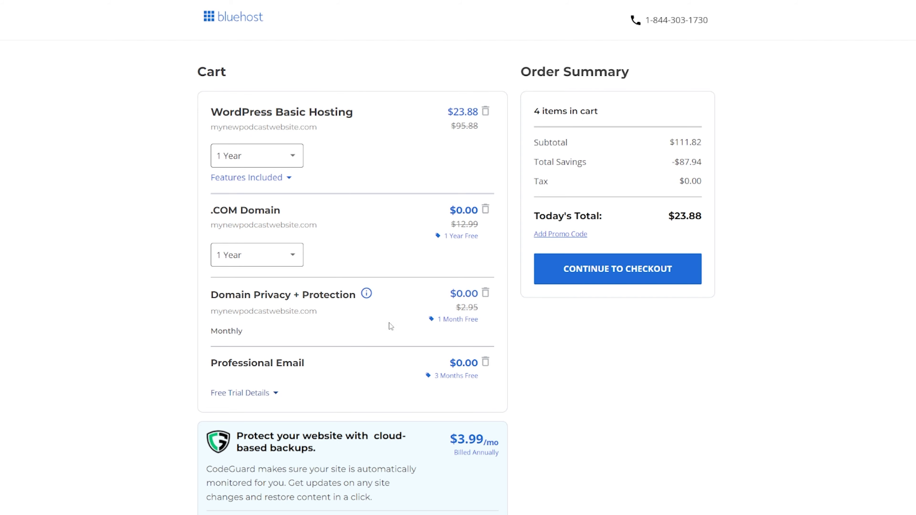
Remove Domain Privacy and Professional Email from the cart and proceed to checkout.
left_click(489, 294)
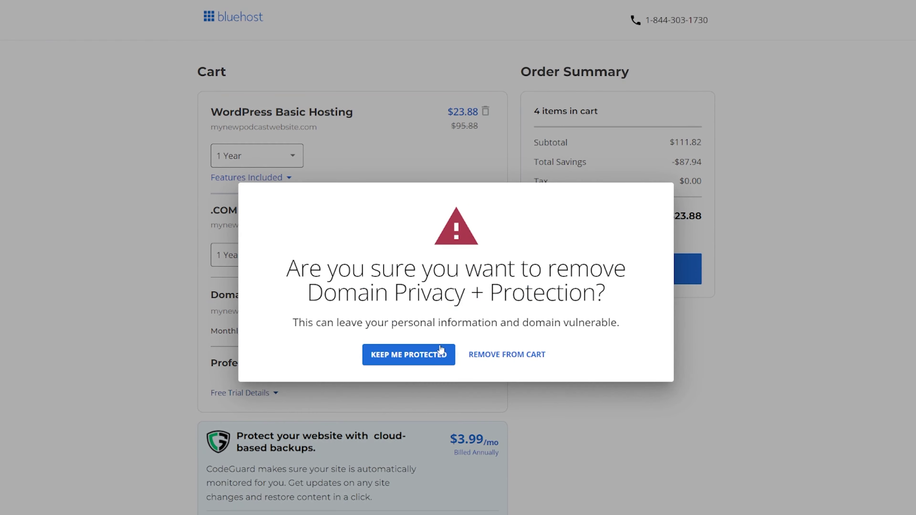
left_click(498, 355)
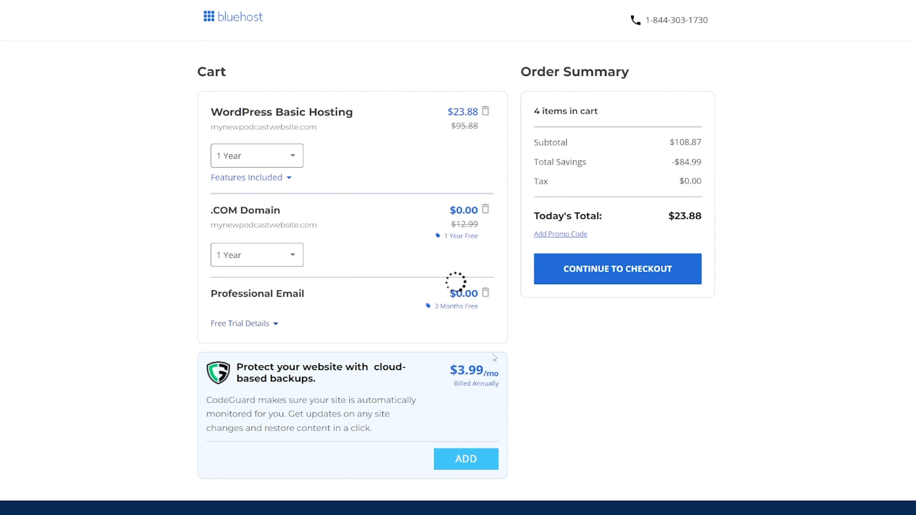
left_click(486, 293)
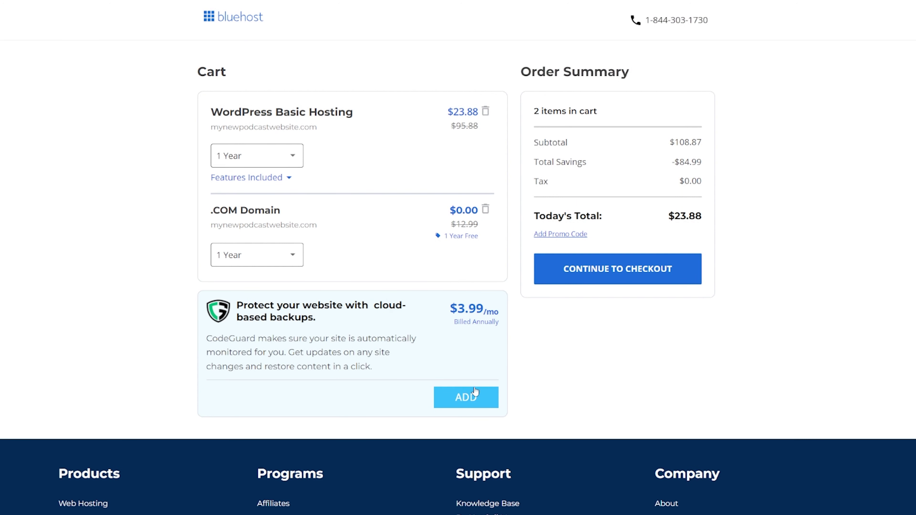
left_click(618, 275)
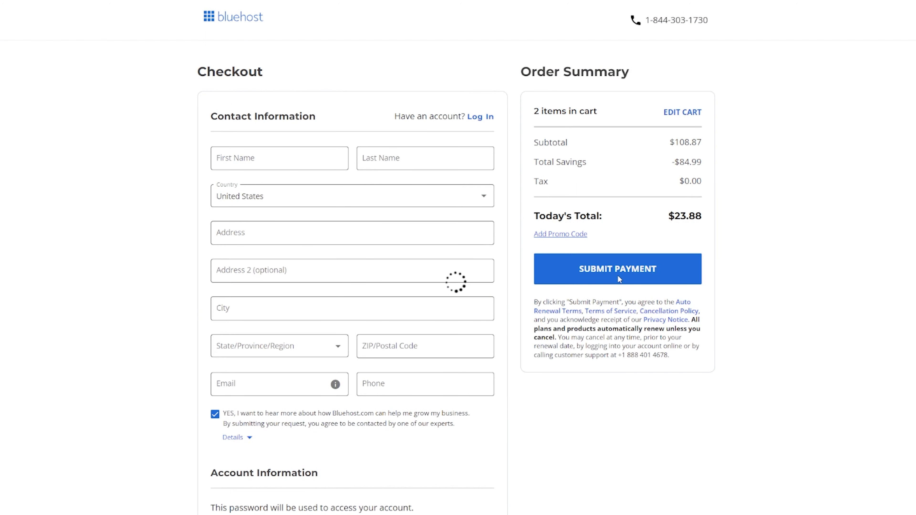
scroll(324, 416, "down", 10)
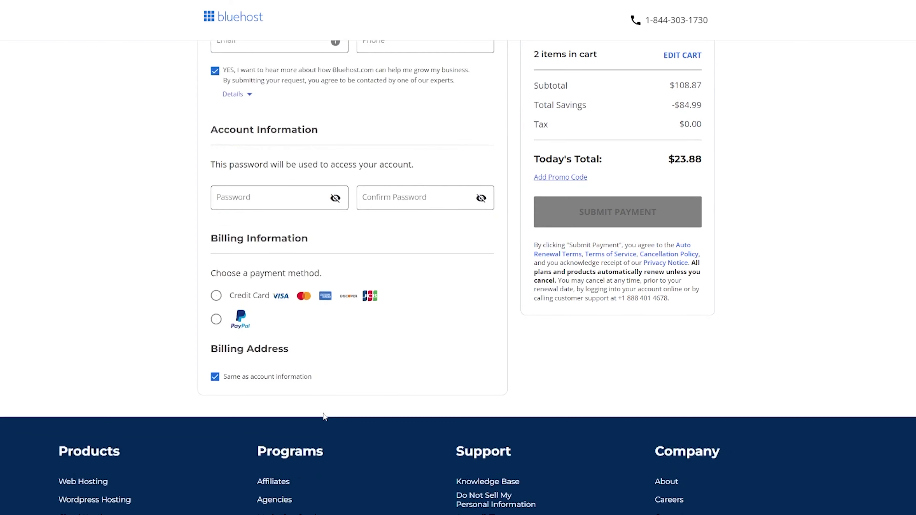
scroll(324, 416, "up", 10)
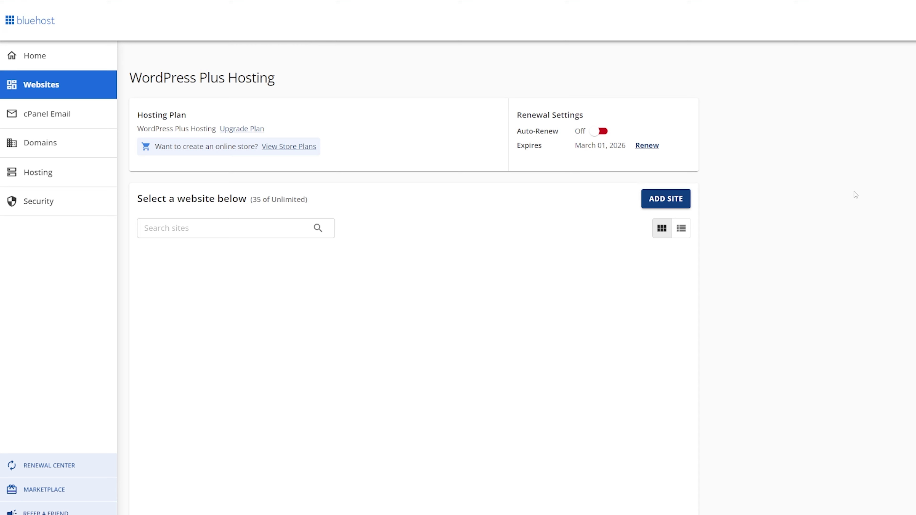
Add a fresh WordPress install titled 'My New Podcast Website' and confirm the title.
left_click(666, 200)
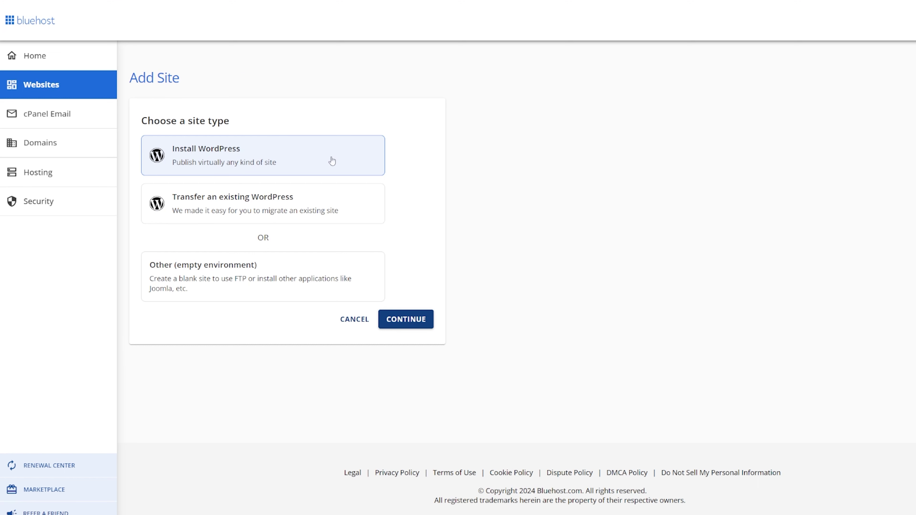
left_click(420, 320)
left_click(196, 169)
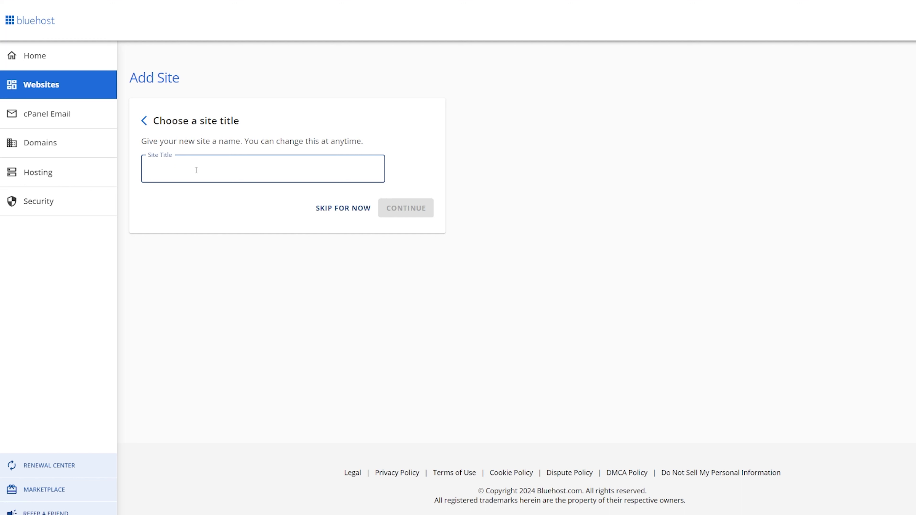
type("My New Pod")
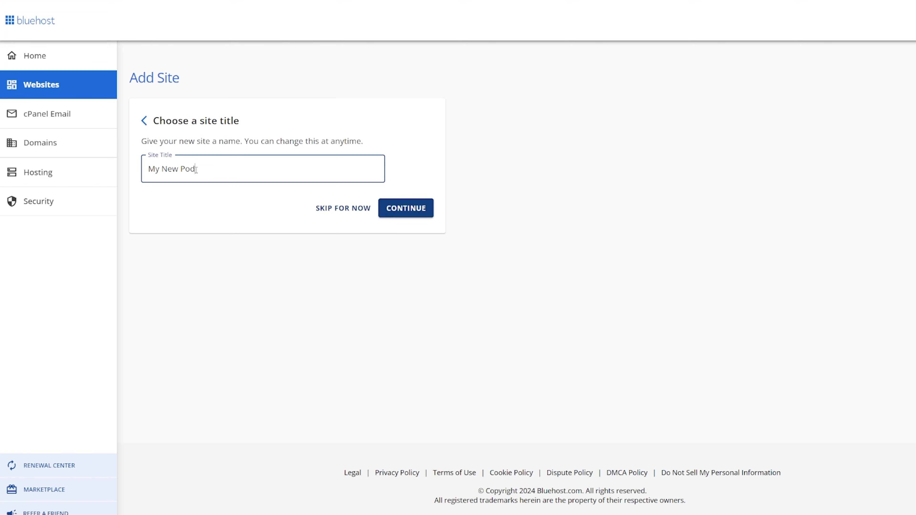
type("ccast Wesbite")
type("ite")
left_click(245, 242)
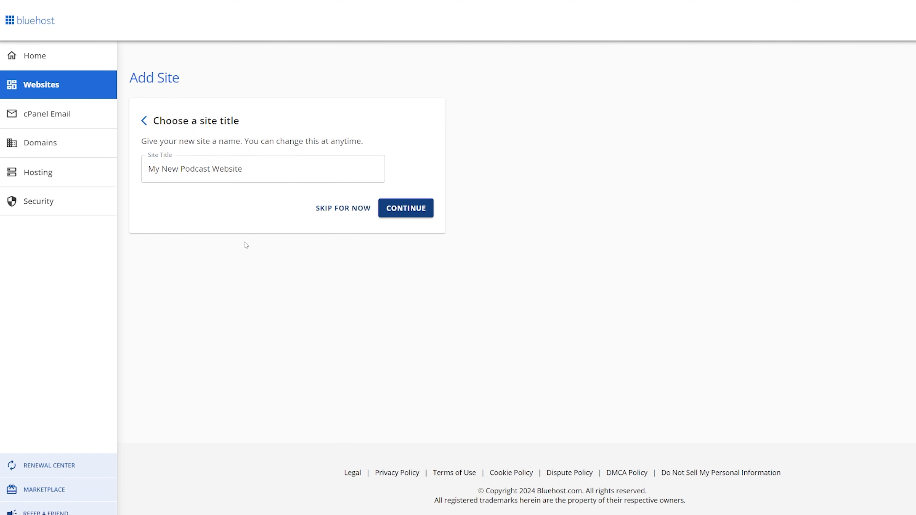
left_click(406, 213)
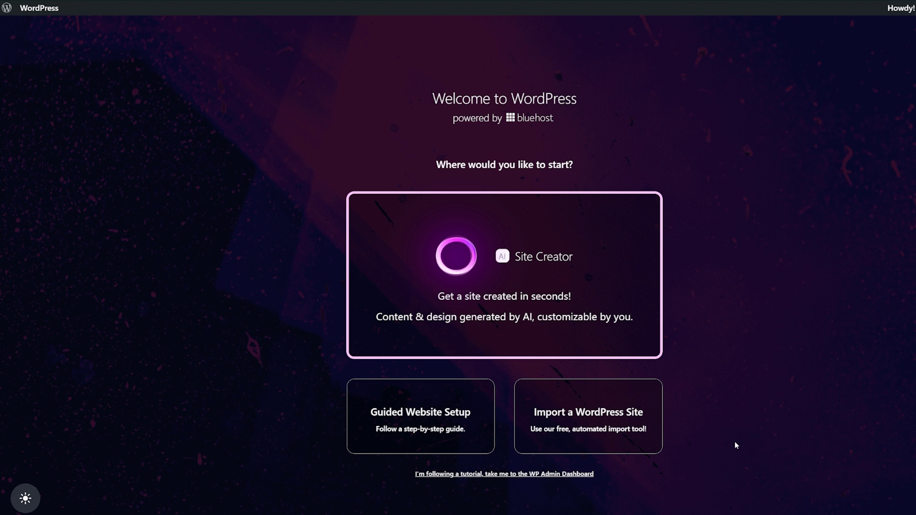
Open the WP Admin dashboard and go to Appearance > Themes.
left_click(508, 474)
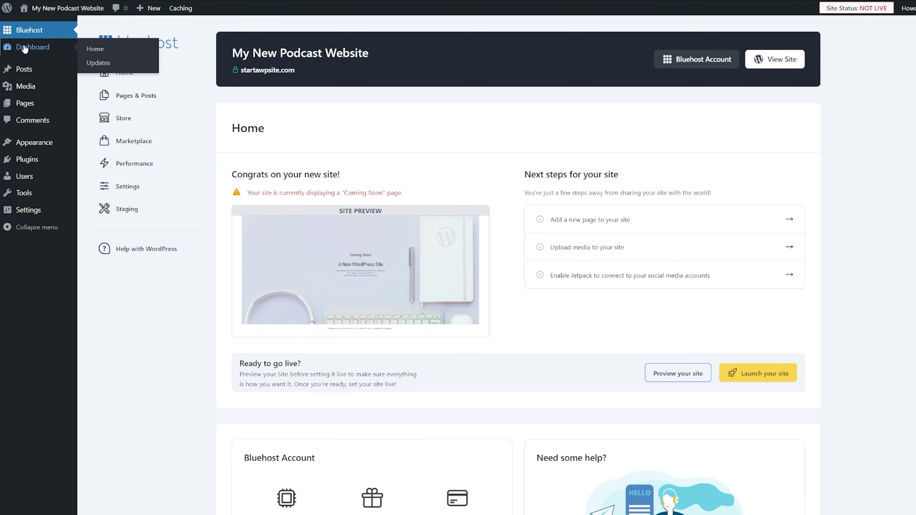
left_click(23, 46)
mouse_move(3, 240)
mouse_move(24, 183)
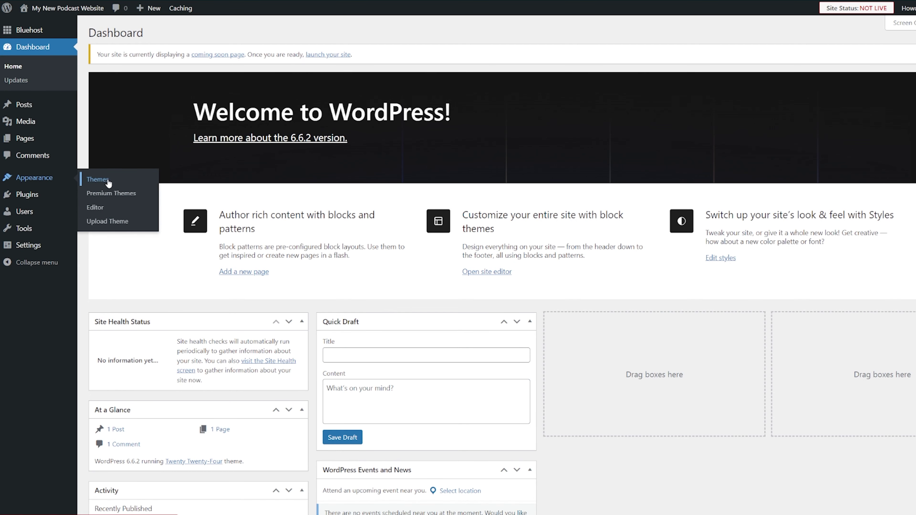
left_click(98, 180)
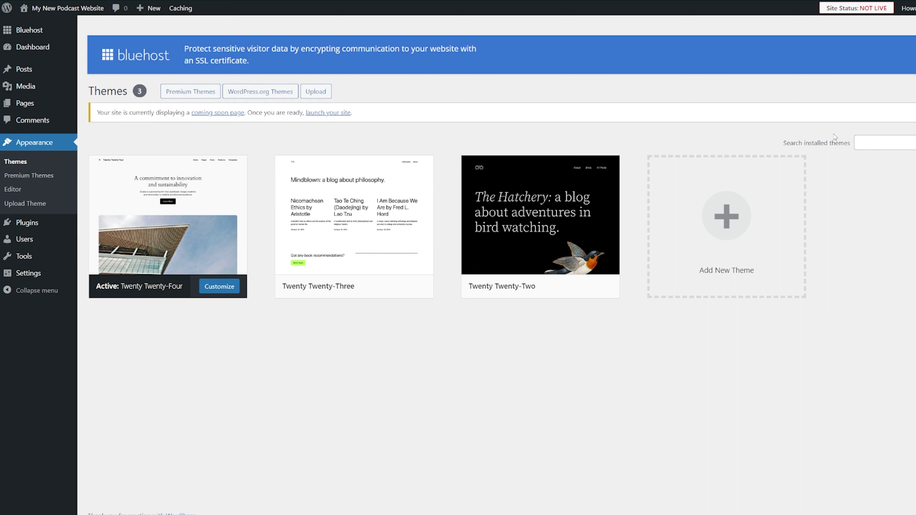
Search new themes for 'astra', then install and activate Astra.
left_click(762, 235)
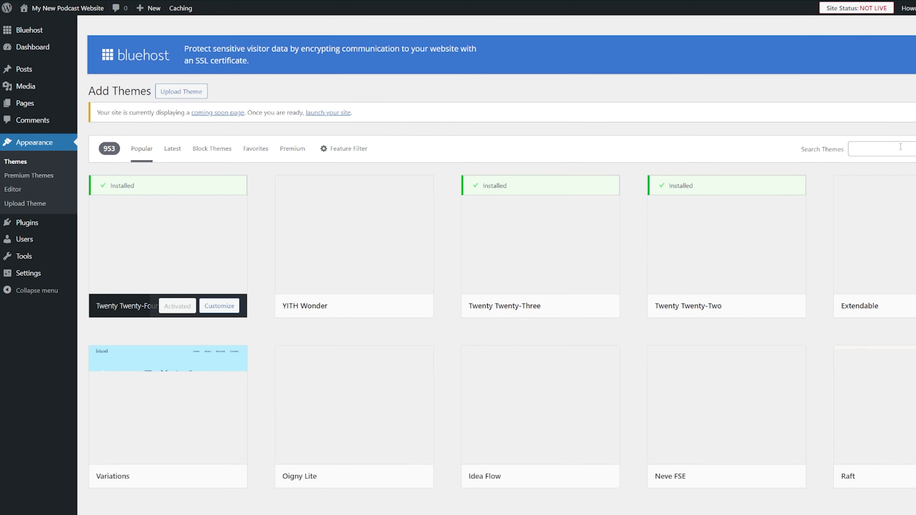
left_click(900, 148)
type("a")
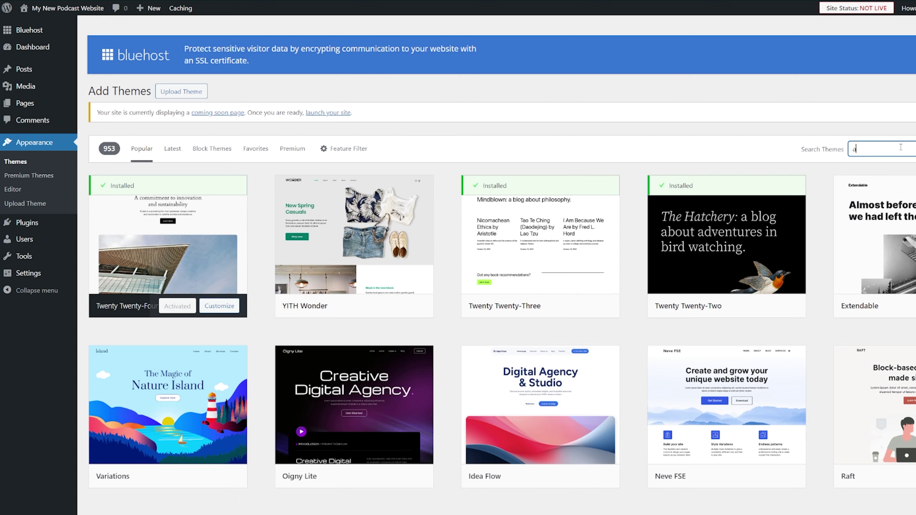
type("stra")
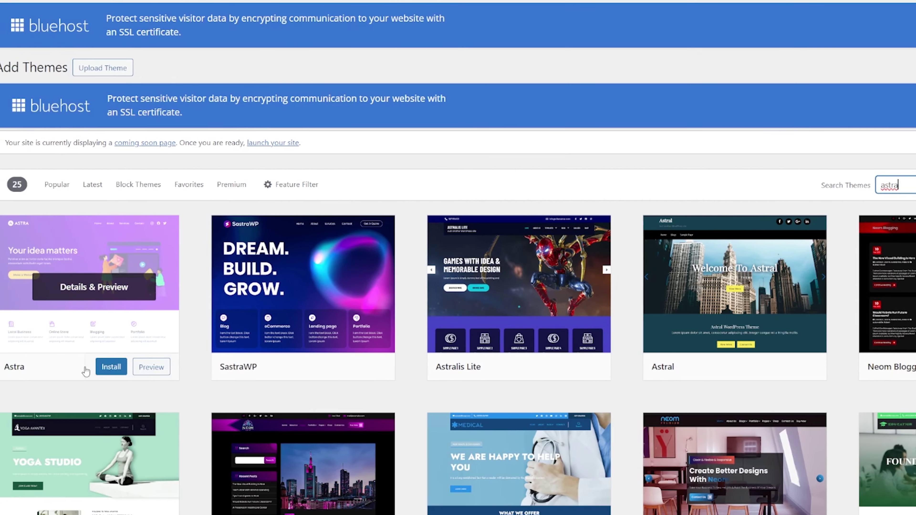
left_click(112, 367)
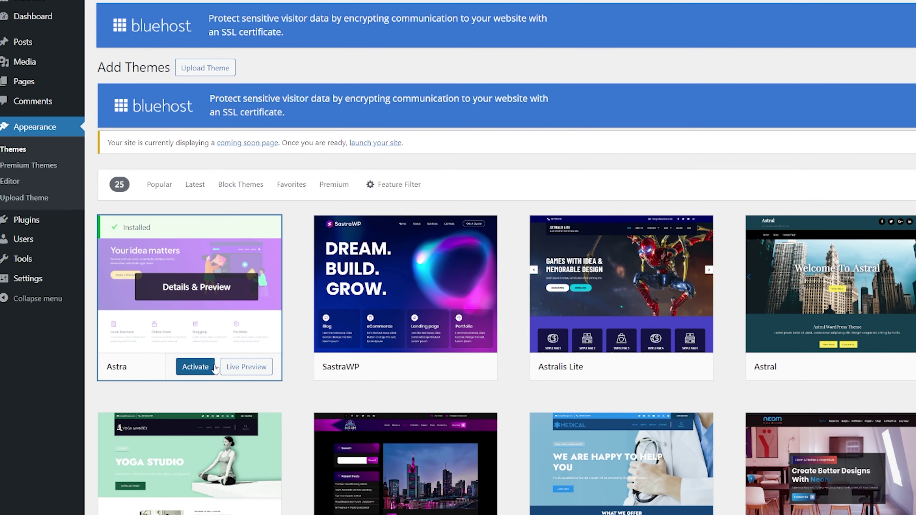
left_click(204, 369)
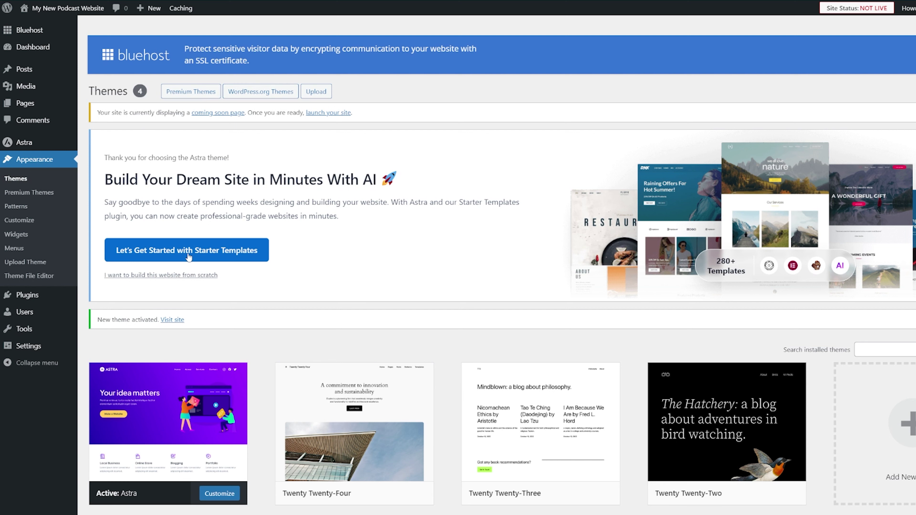
mouse_move(19, 298)
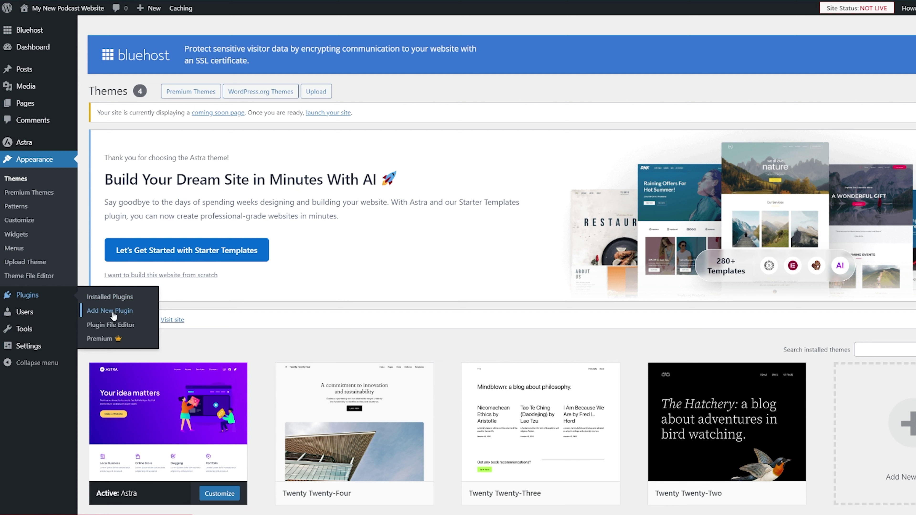
Search new plugins for 'starter template', then install and activate Starter Templates.
left_click(93, 312)
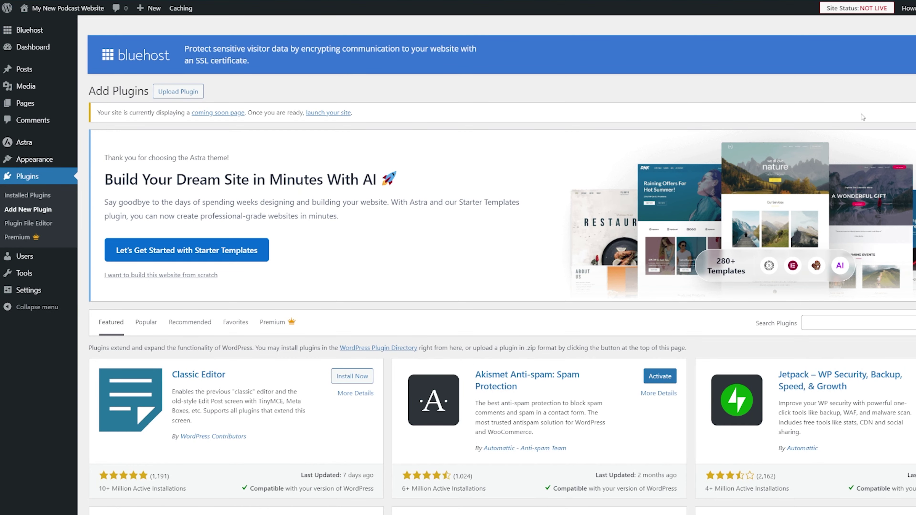
left_click(906, 146)
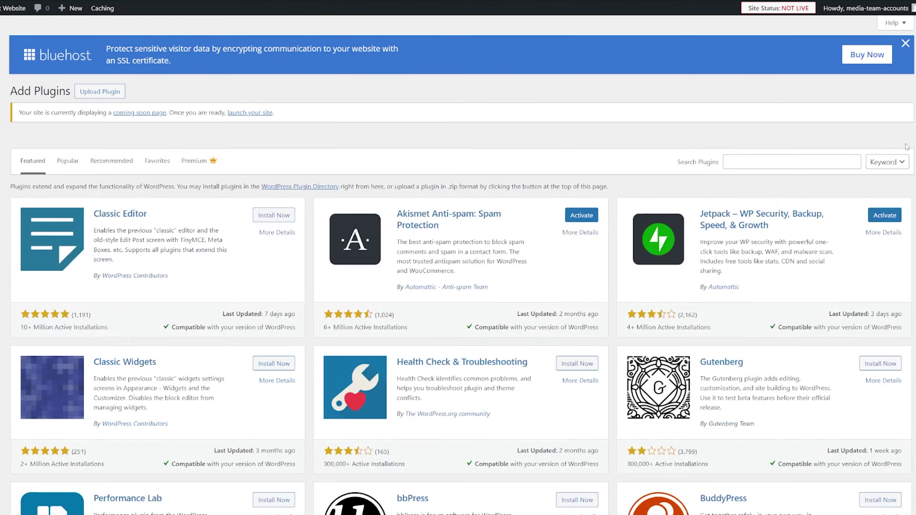
left_click(779, 143)
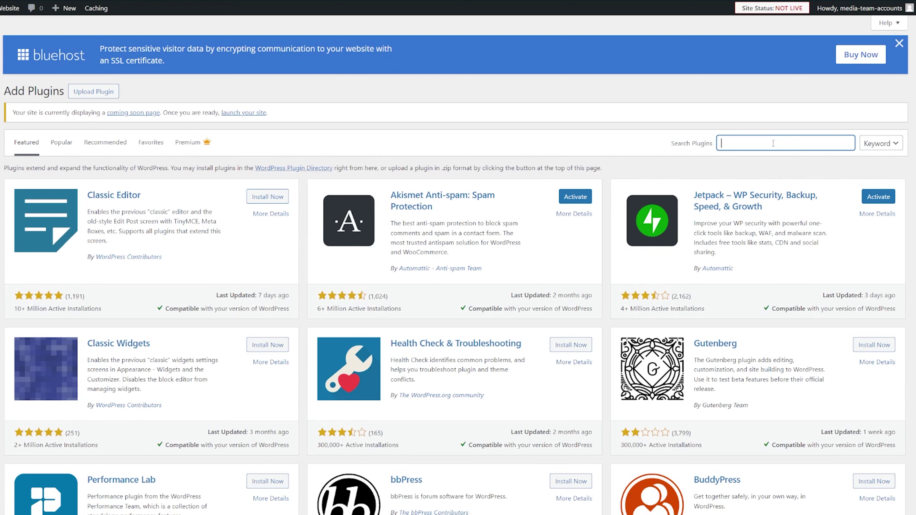
type("starter templates")
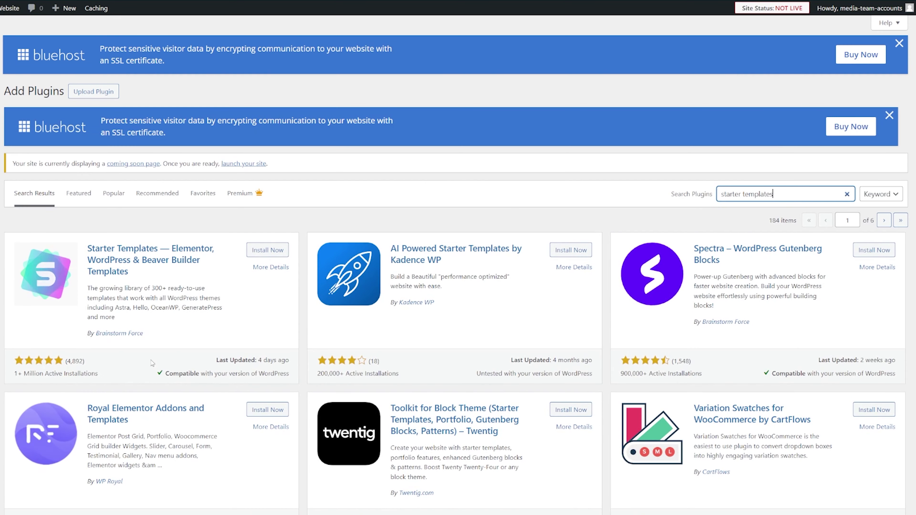
left_click(269, 251)
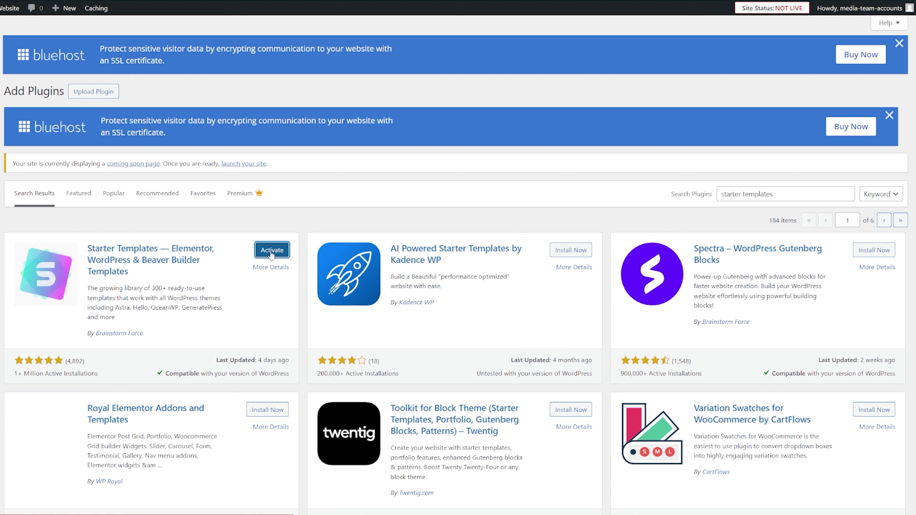
left_click(270, 251)
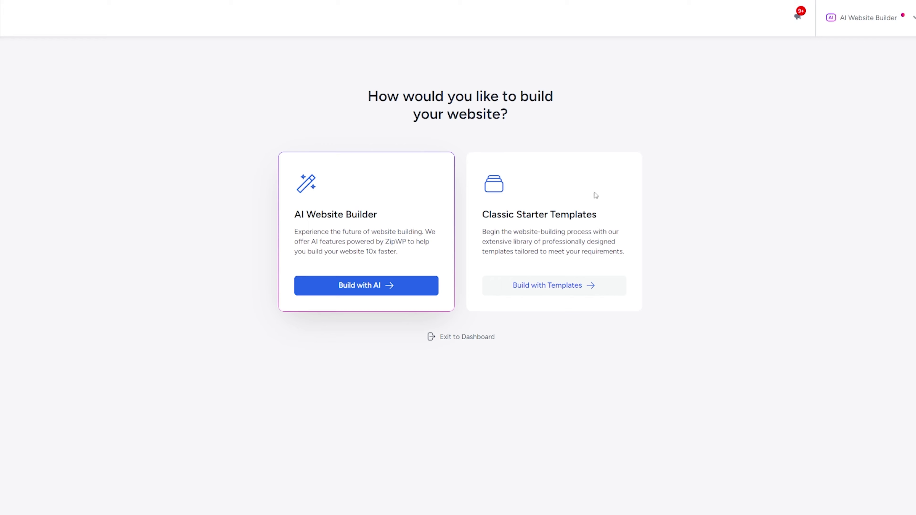
Use the classic Starter Templates, search 'podcast' and pick Creative Podcaster.
left_click(562, 292)
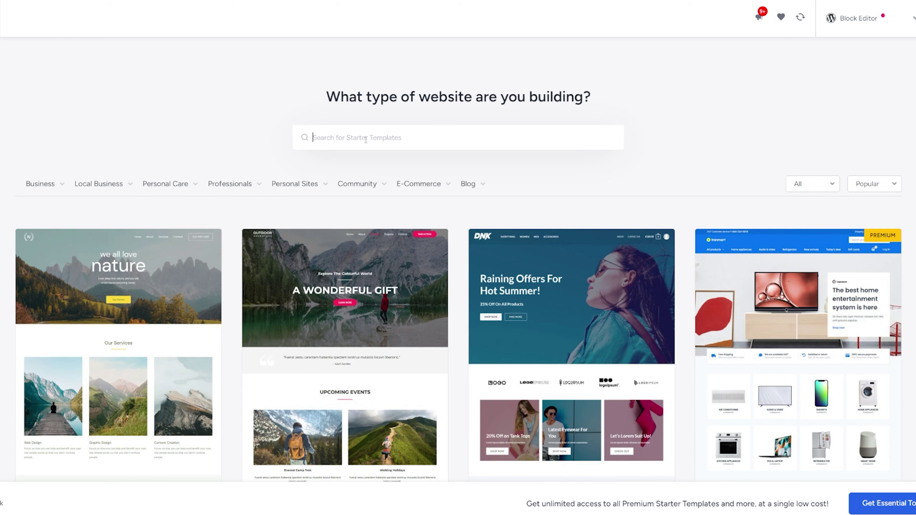
left_click(366, 140)
type("podcast")
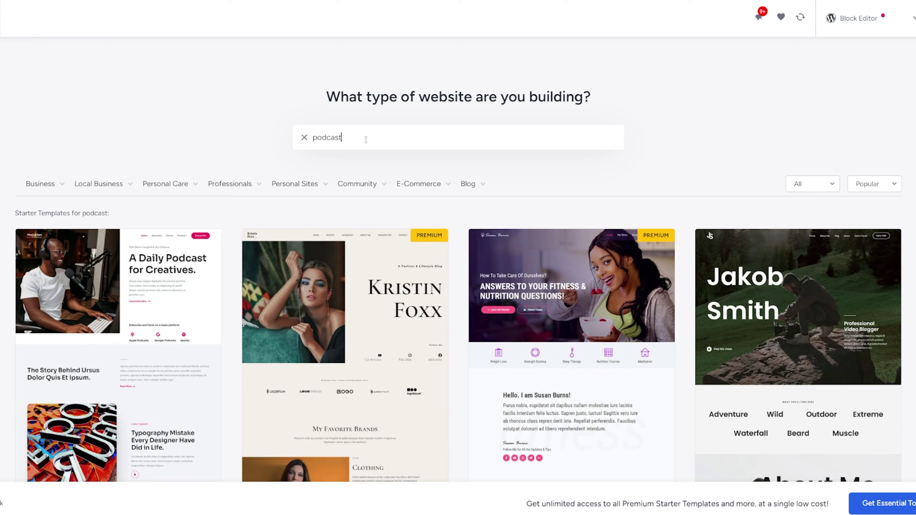
scroll(366, 140, "down", 3)
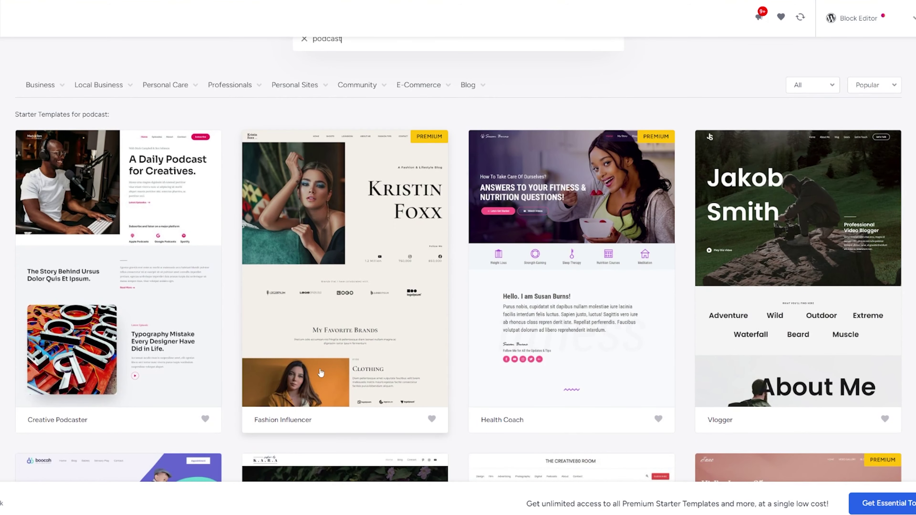
scroll(321, 370, "down", 2)
scroll(220, 363, "up", 2)
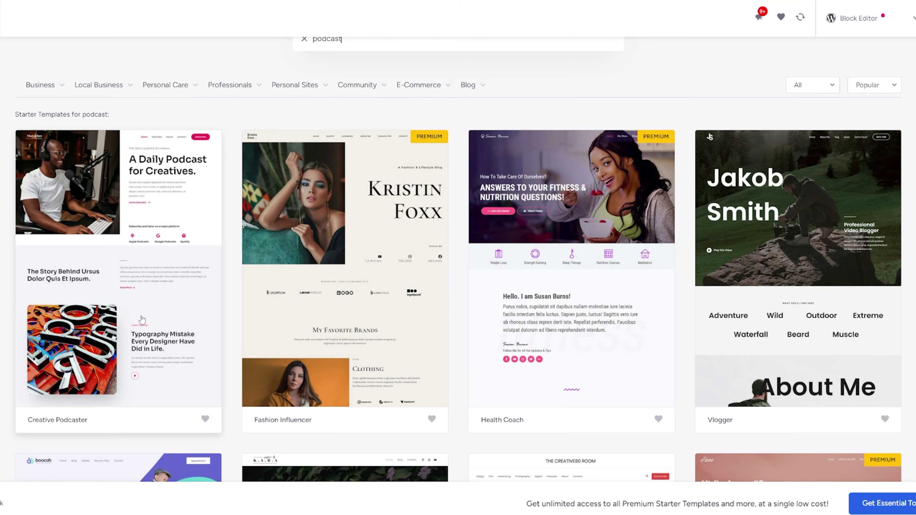
left_click(143, 319)
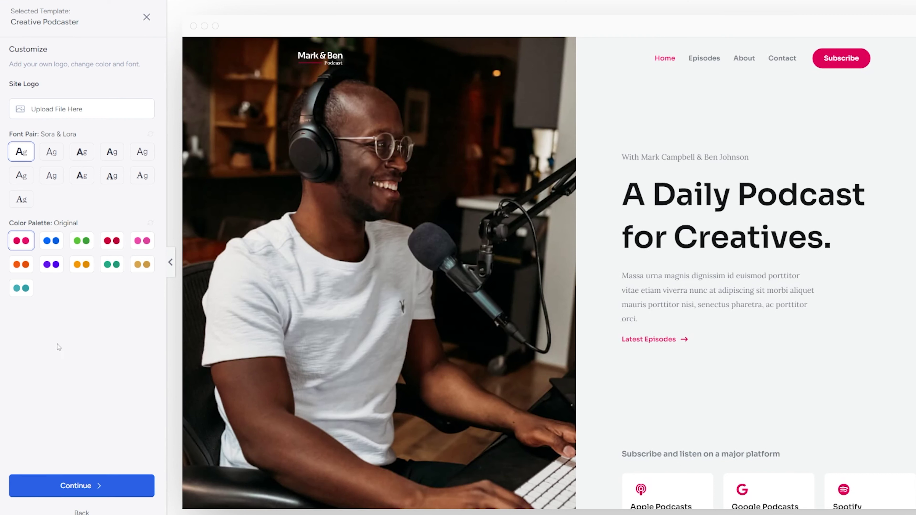
Pick the blue Style 1 palette, skip extra features, and build the Creative Podcaster site.
left_click(52, 243)
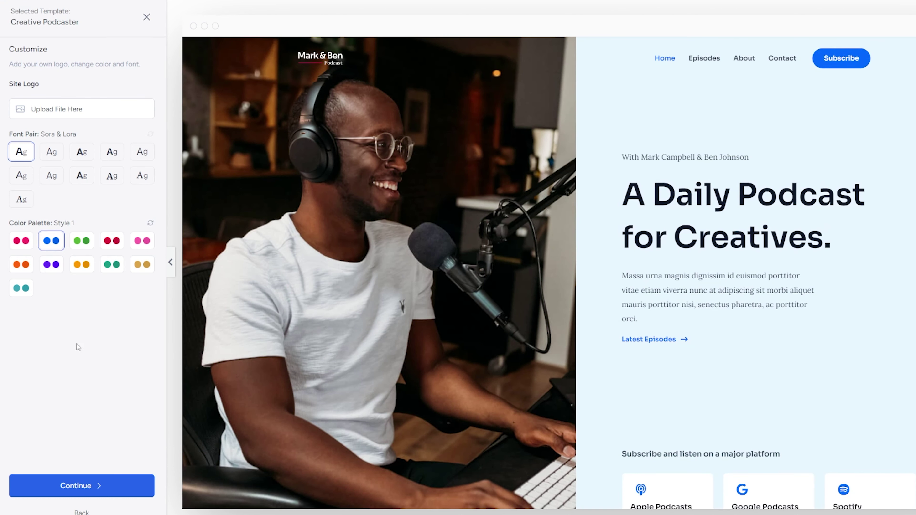
left_click(105, 492)
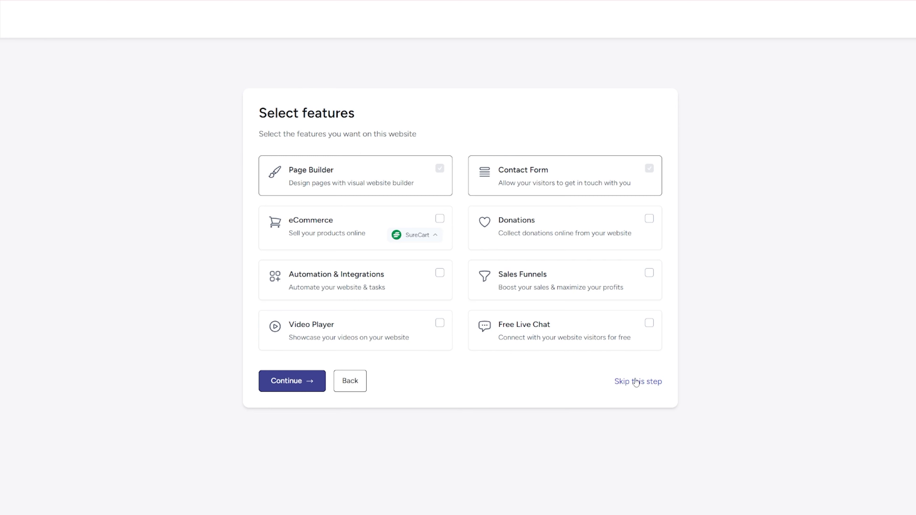
left_click(635, 381)
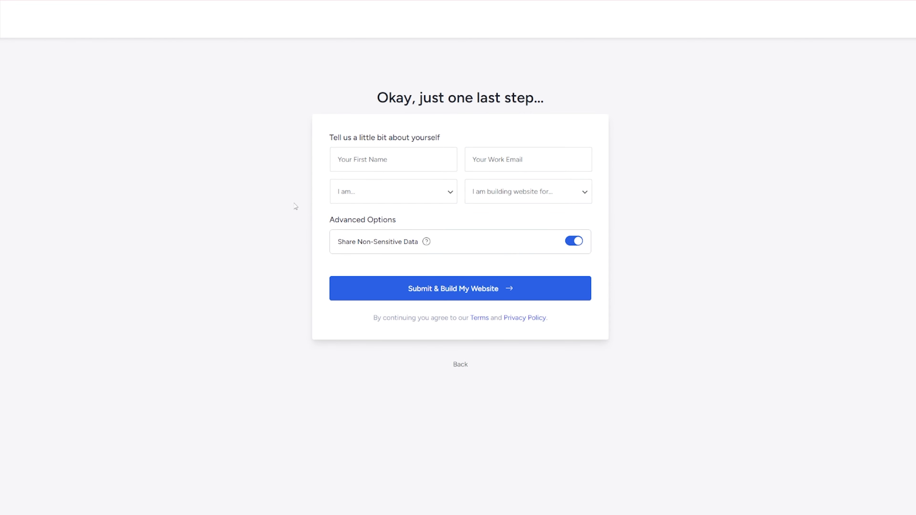
left_click(475, 293)
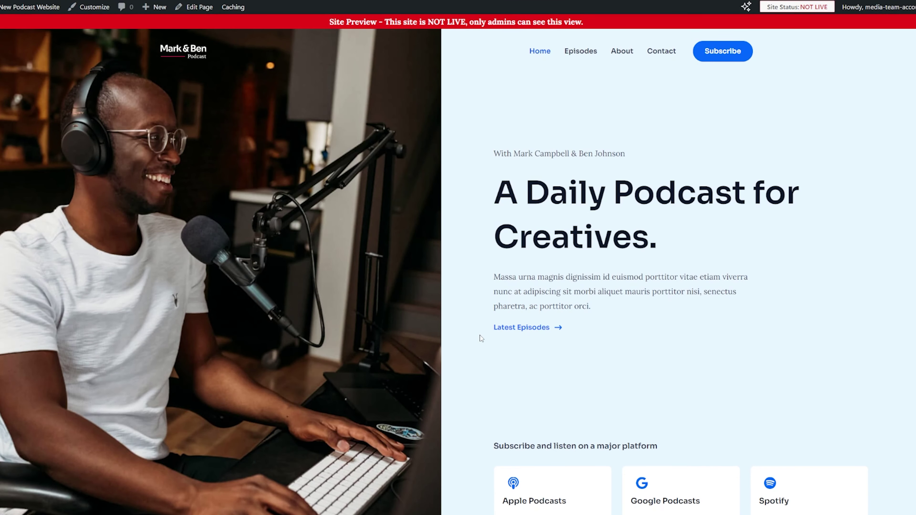
scroll(482, 338, "down", 10)
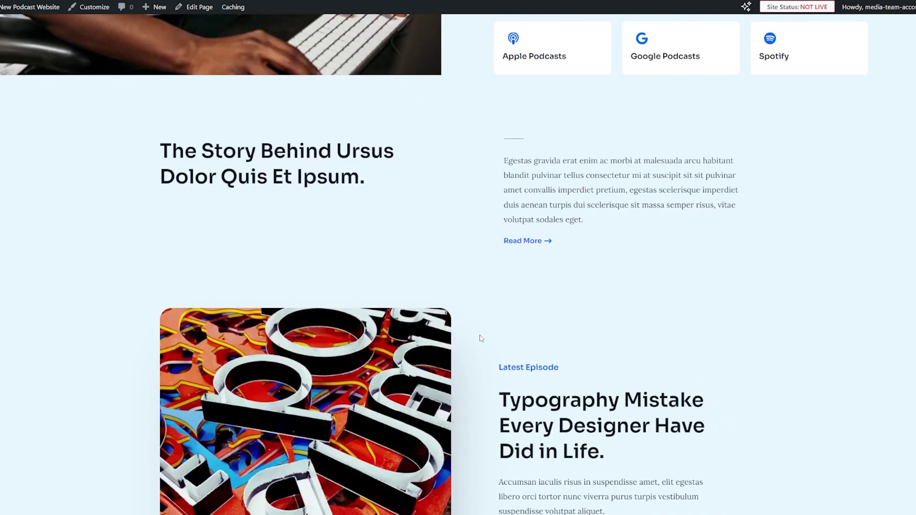
scroll(481, 338, "down", 15)
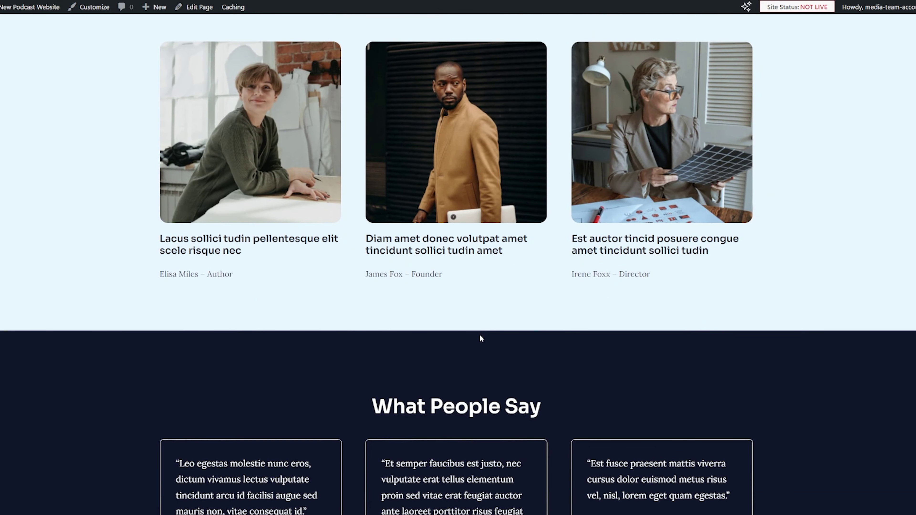
scroll(481, 337, "down", 10)
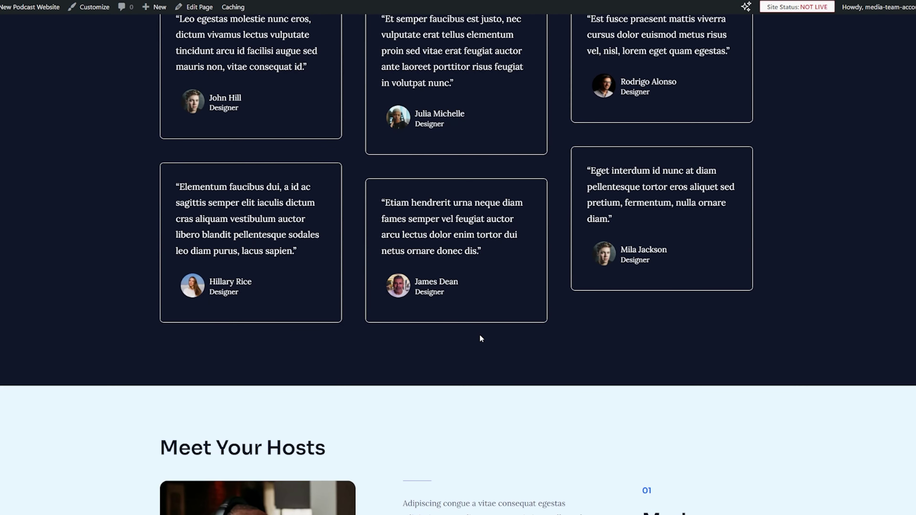
scroll(481, 338, "down", 12)
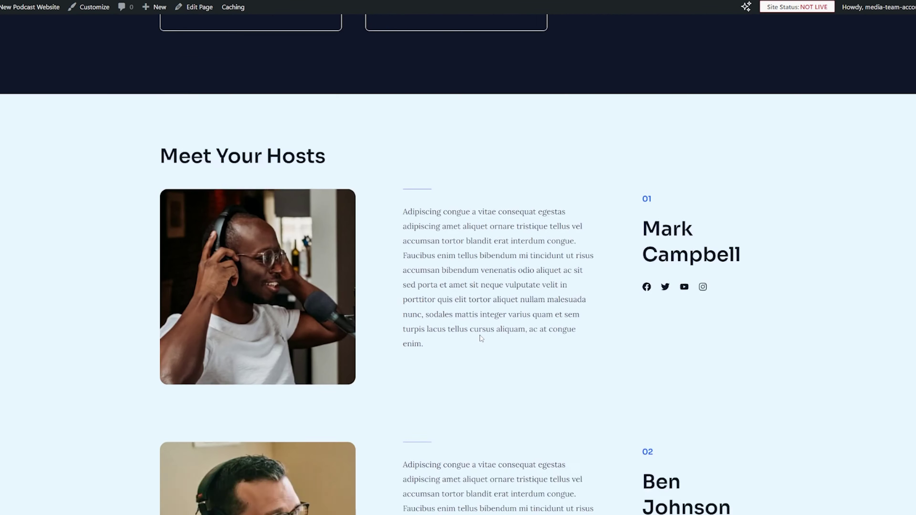
scroll(481, 338, "down", 7)
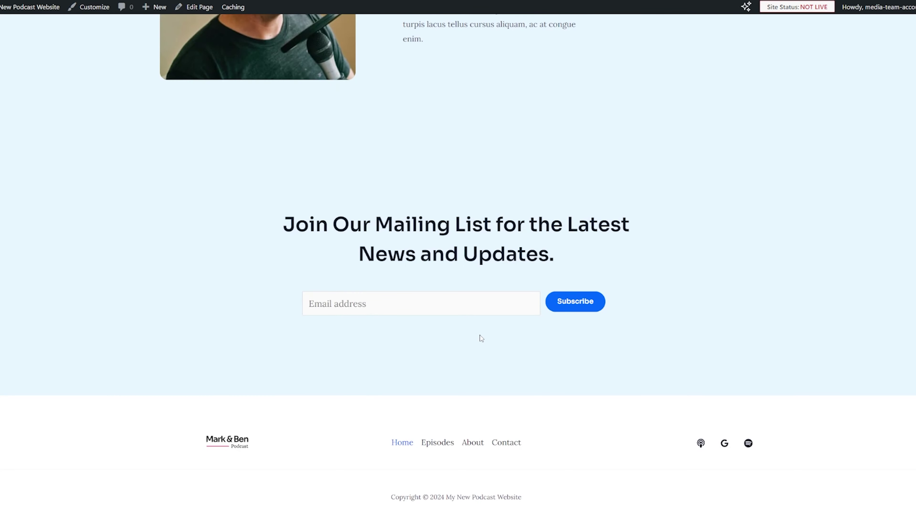
scroll(481, 338, "up", 20)
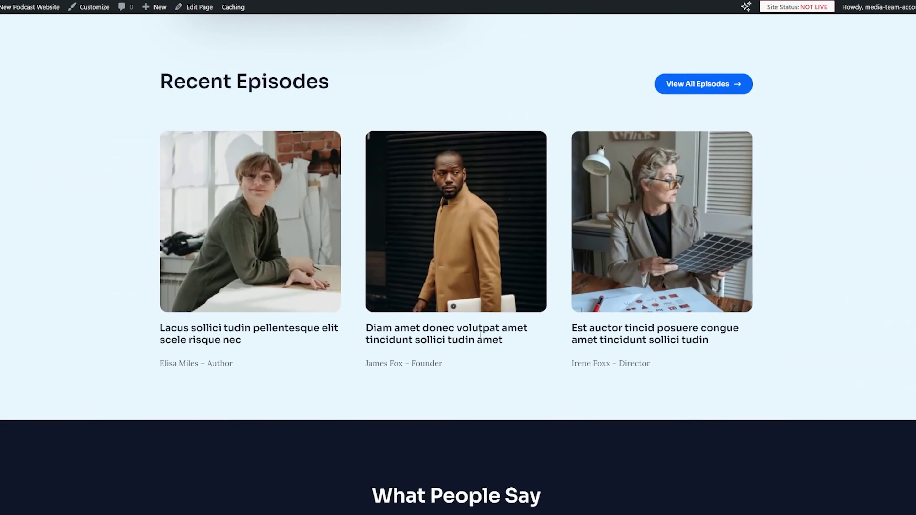
scroll(480, 335, "up", 20)
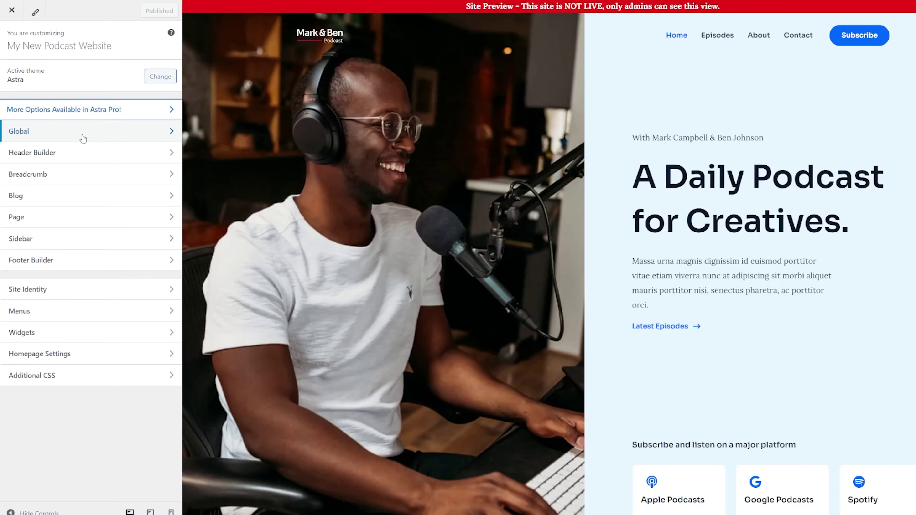
left_click(83, 138)
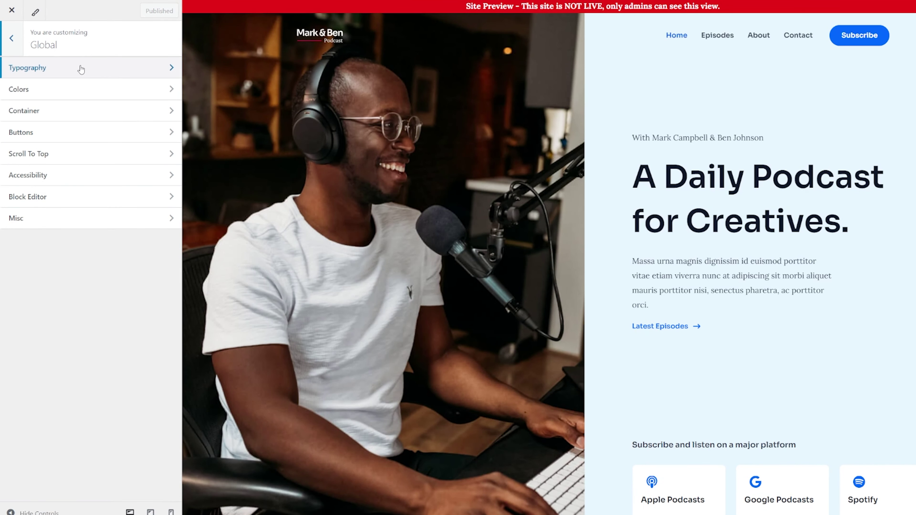
left_click(65, 97)
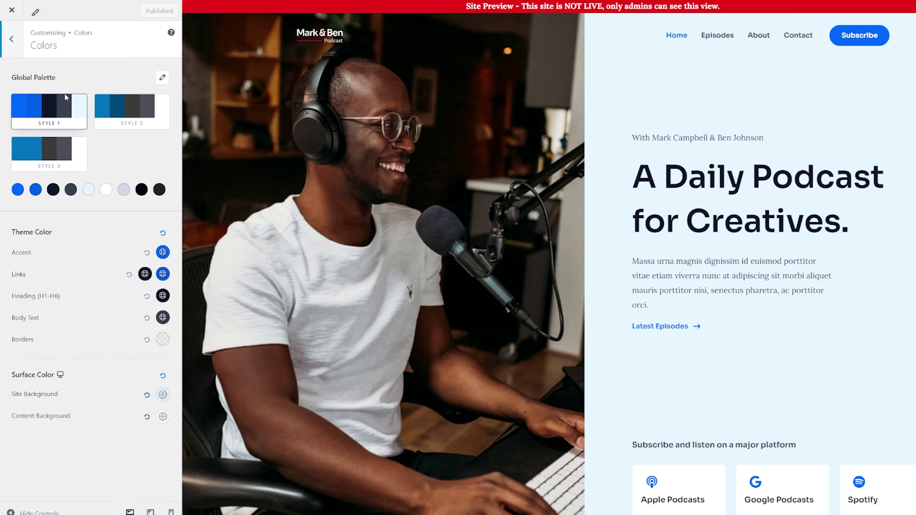
left_click(19, 43)
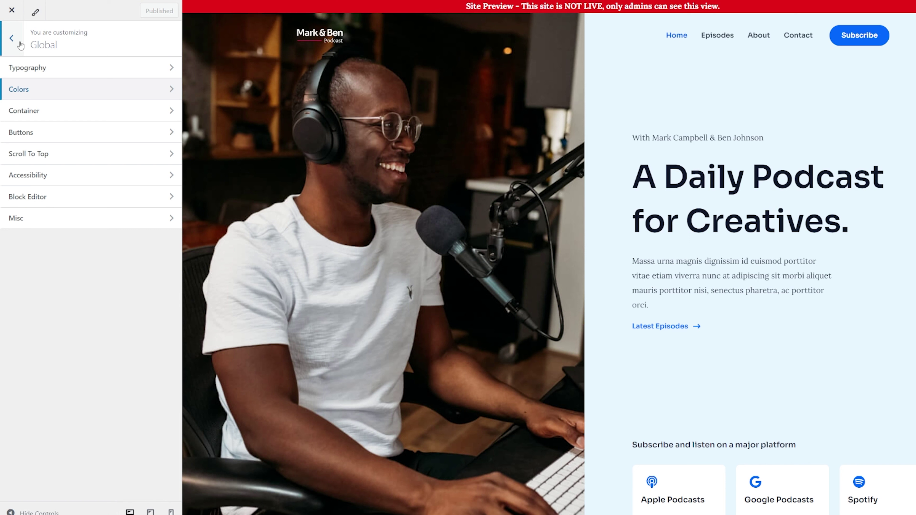
left_click(21, 45)
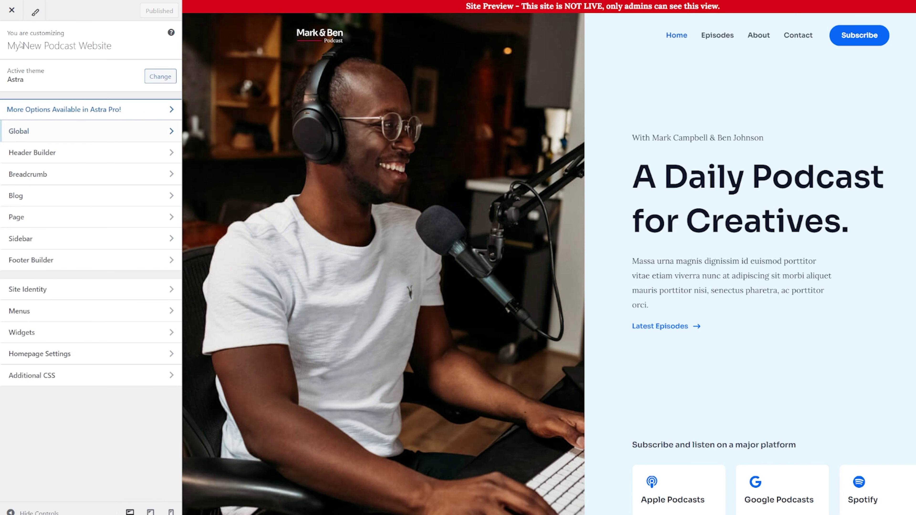
Replace the site logo with the uploaded podcast image, cropped to include the PODCAST banner.
left_click(95, 292)
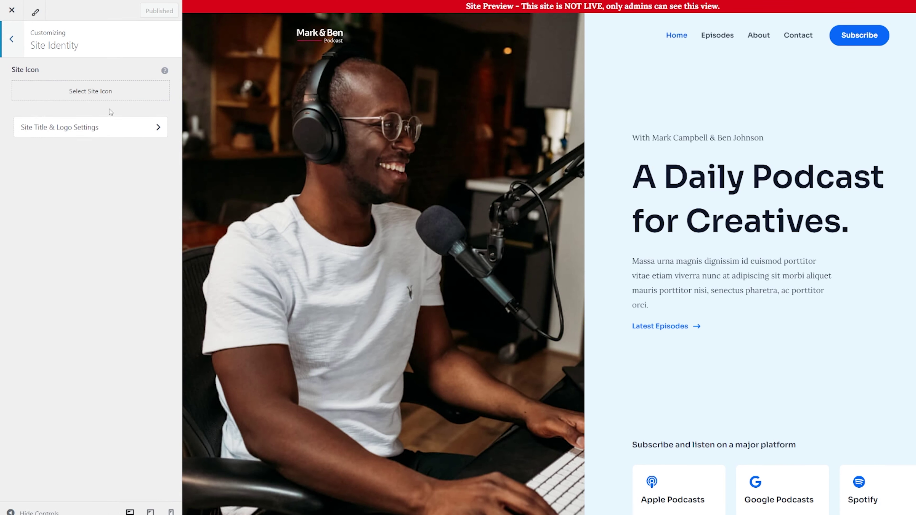
left_click(105, 134)
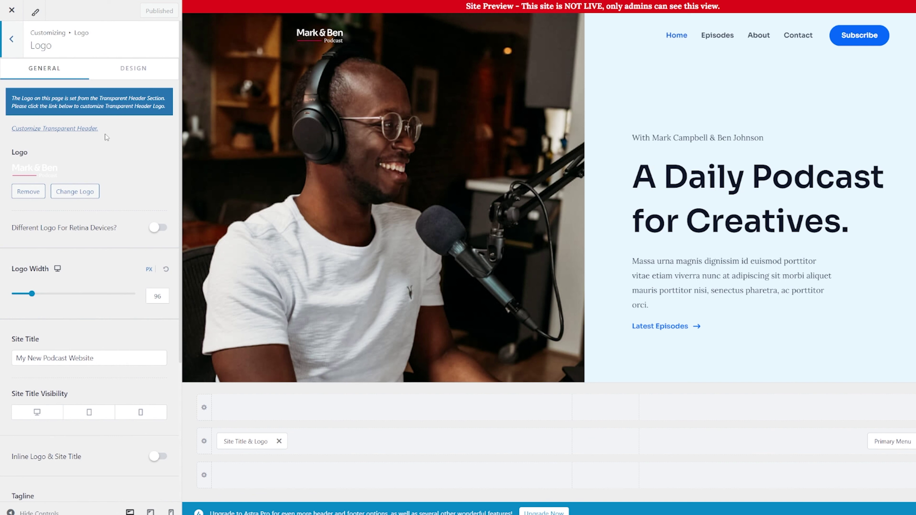
left_click(92, 194)
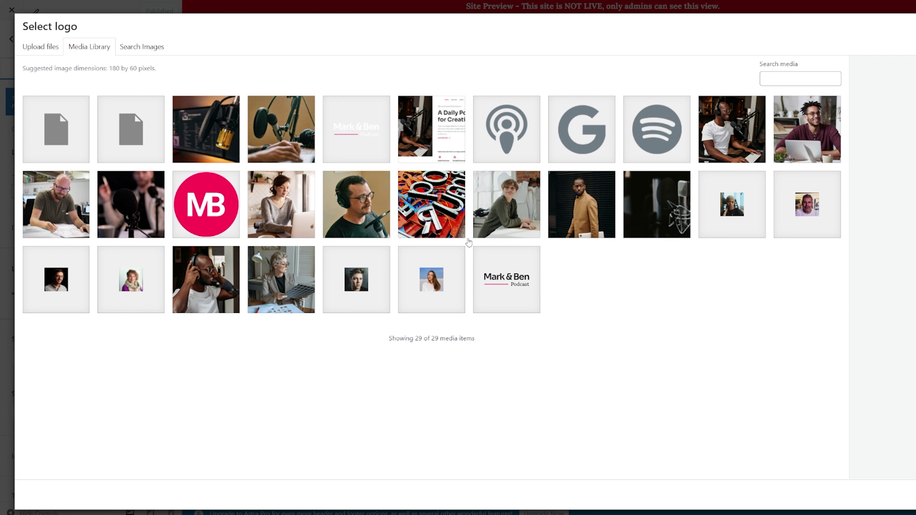
left_click(49, 50)
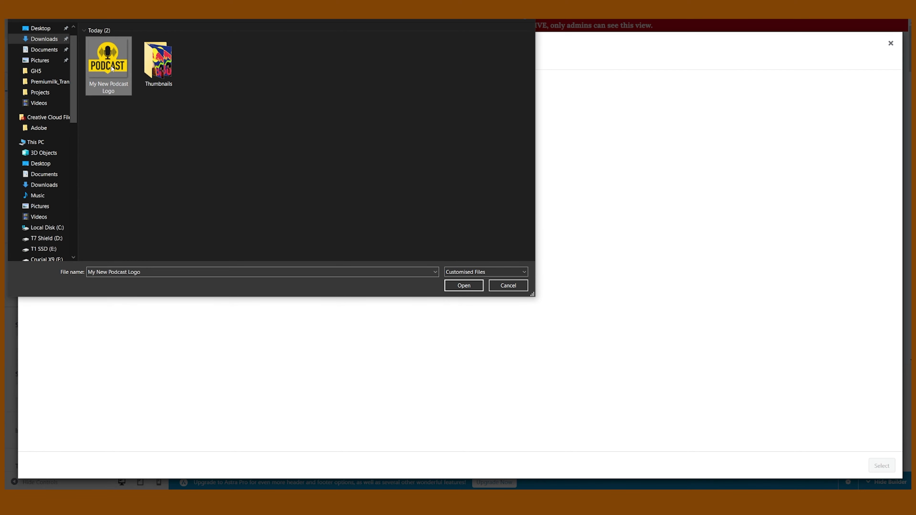
left_click(464, 285)
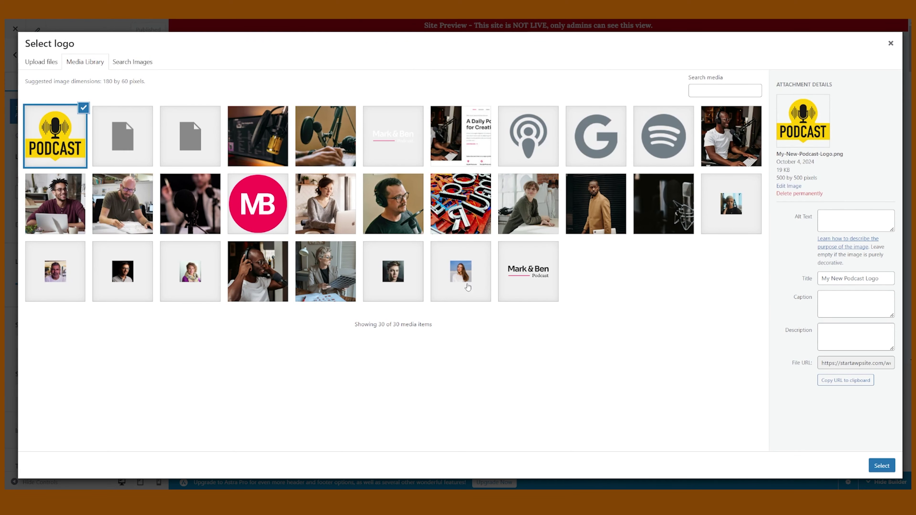
left_click(889, 466)
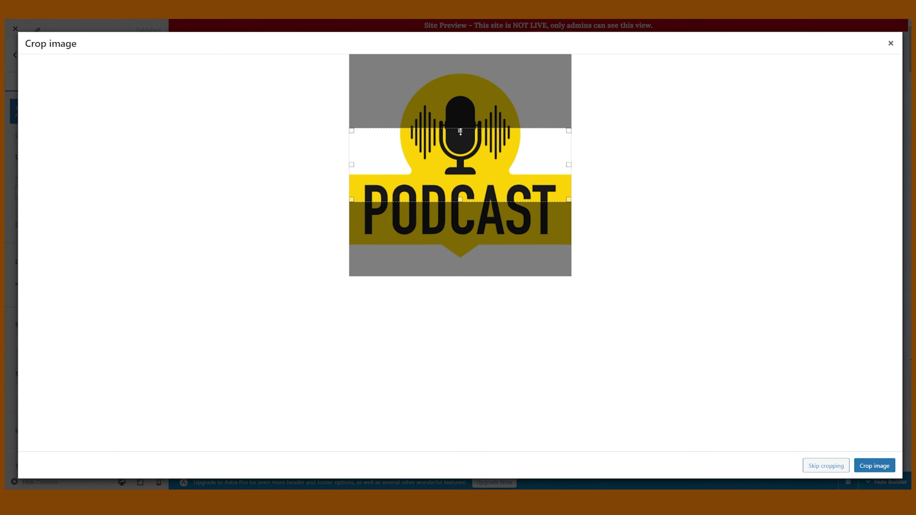
left_click_drag(461, 130, 463, 67)
left_click_drag(460, 200, 457, 264)
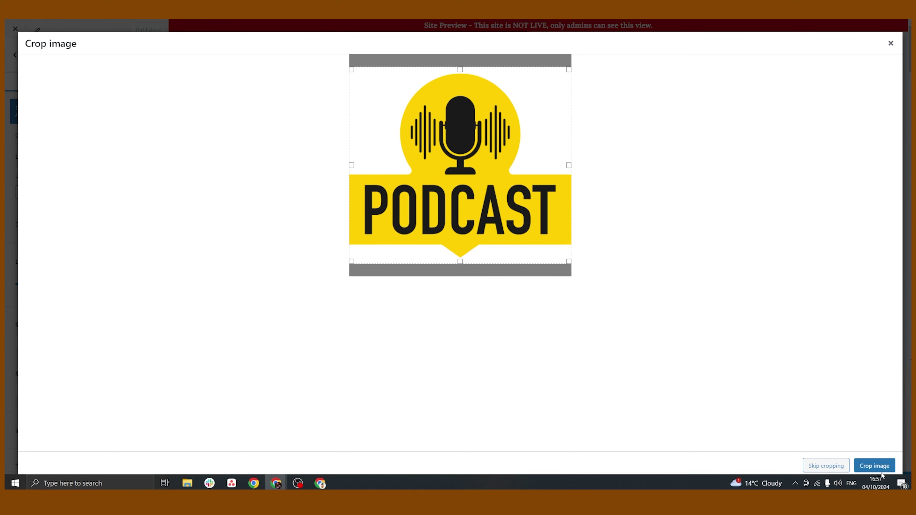
left_click(874, 466)
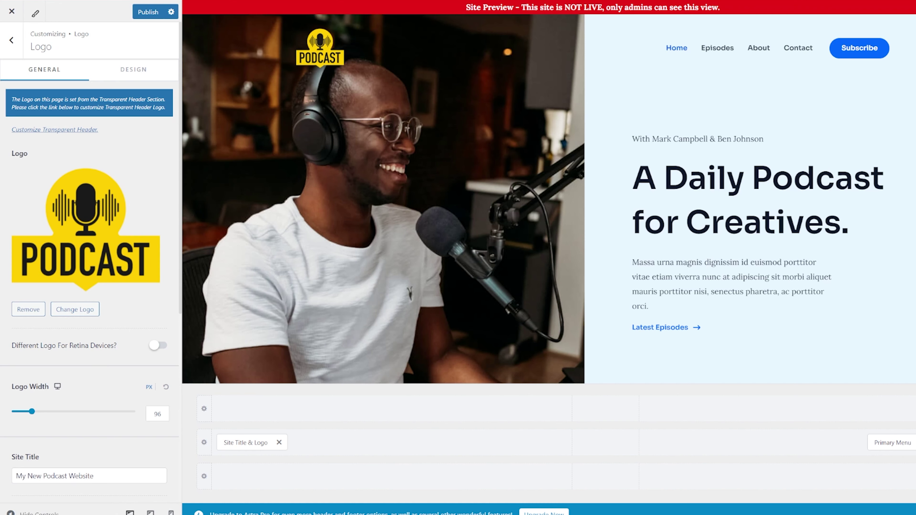
Set the site tagline to 'My New Podcast'.
scroll(71, 388, "down", 8)
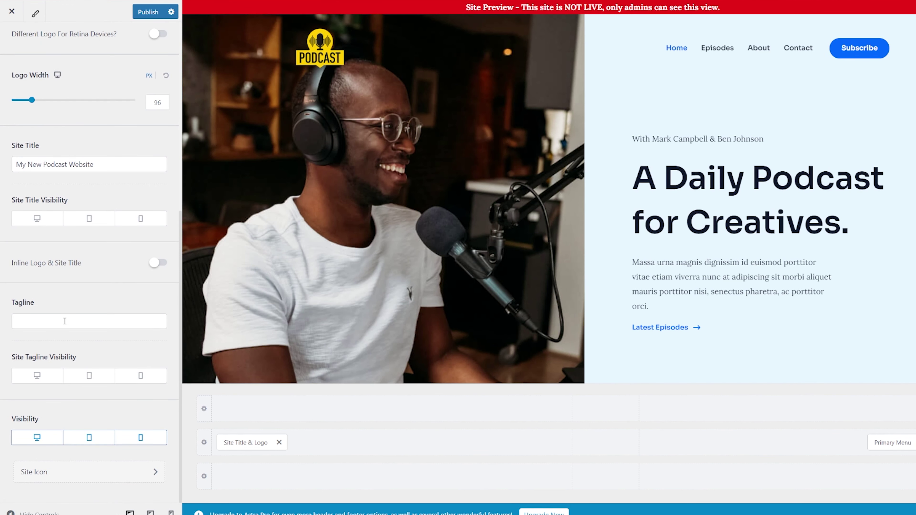
left_click(64, 321)
type("My ")
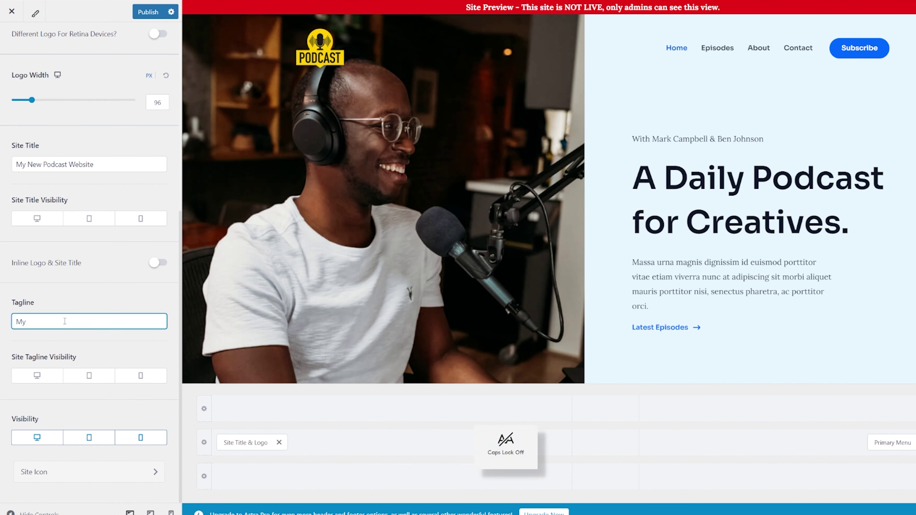
type("New Podcast")
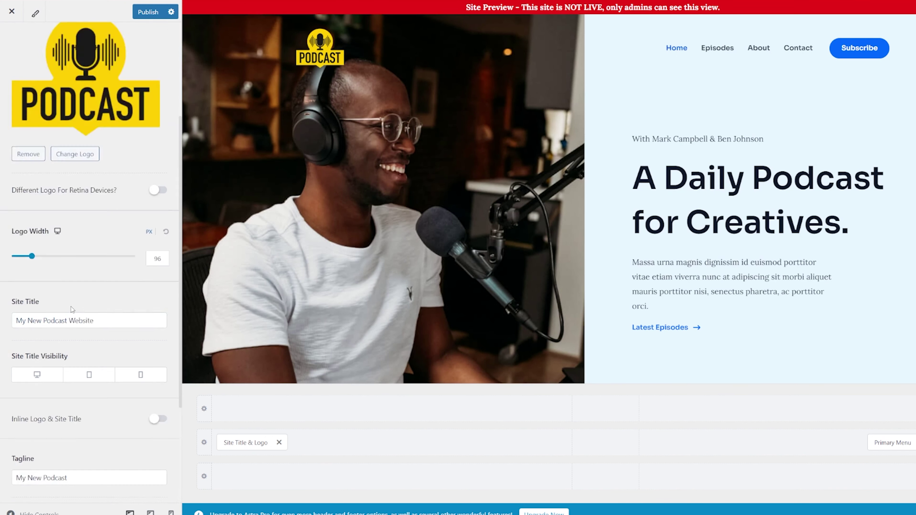
scroll(49, 53, "up", 4)
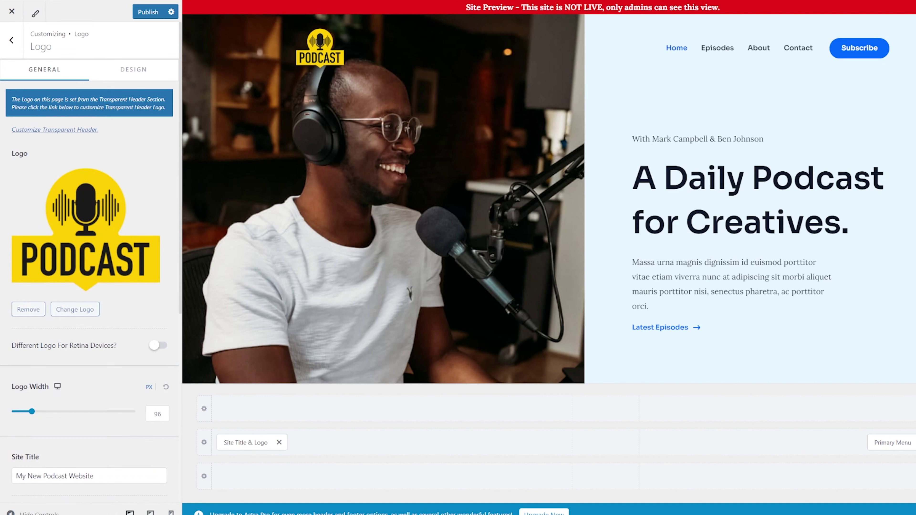
left_click(11, 40)
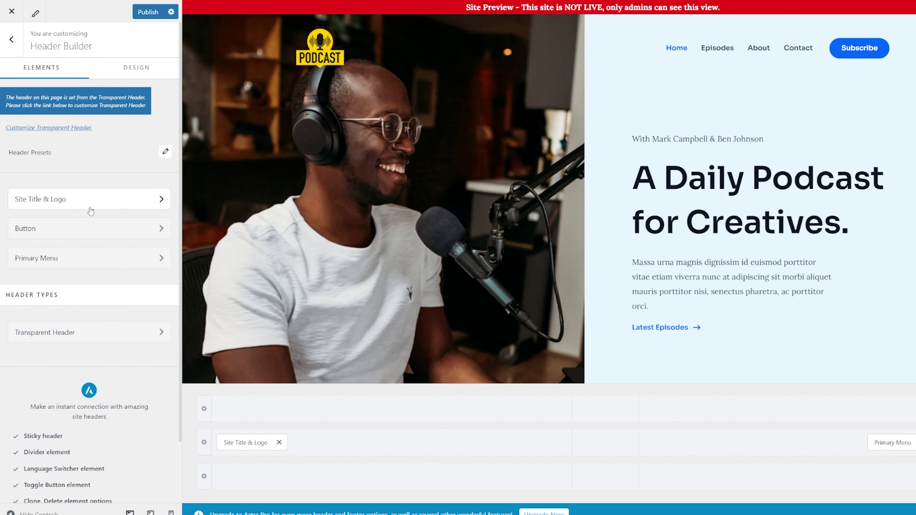
In Site Identity, choose the yellow PODCAST logo as the site icon and crop it.
left_click(4, 48)
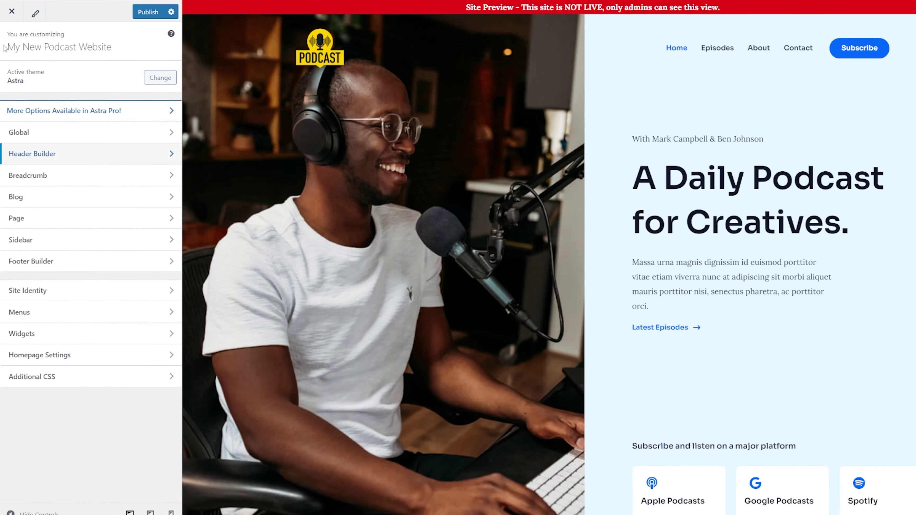
left_click(69, 293)
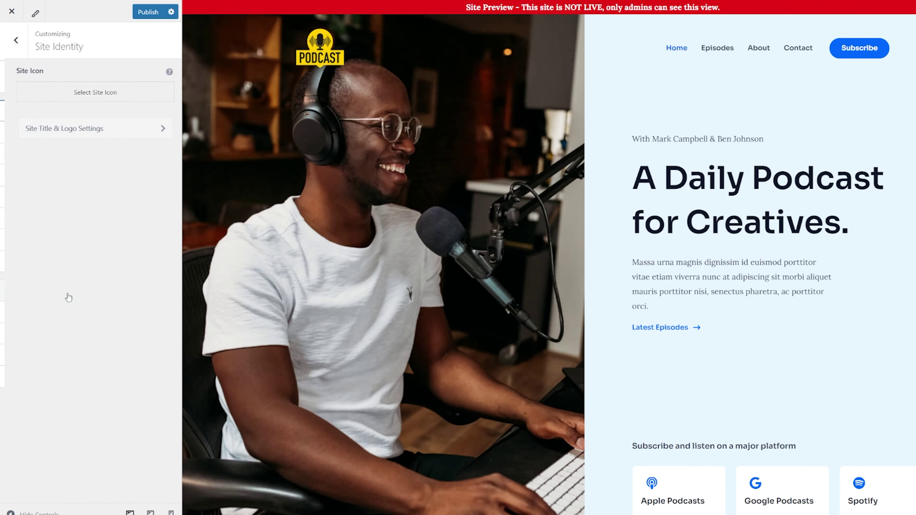
left_click(94, 94)
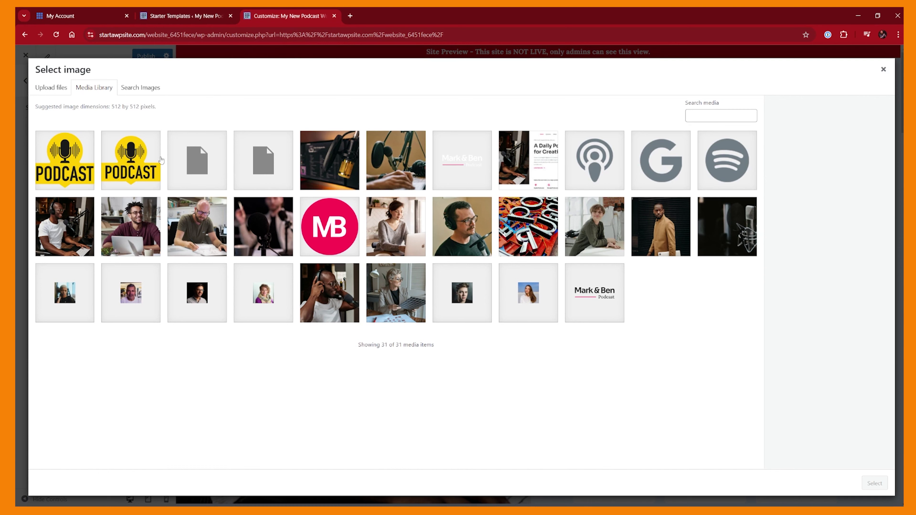
left_click(77, 171)
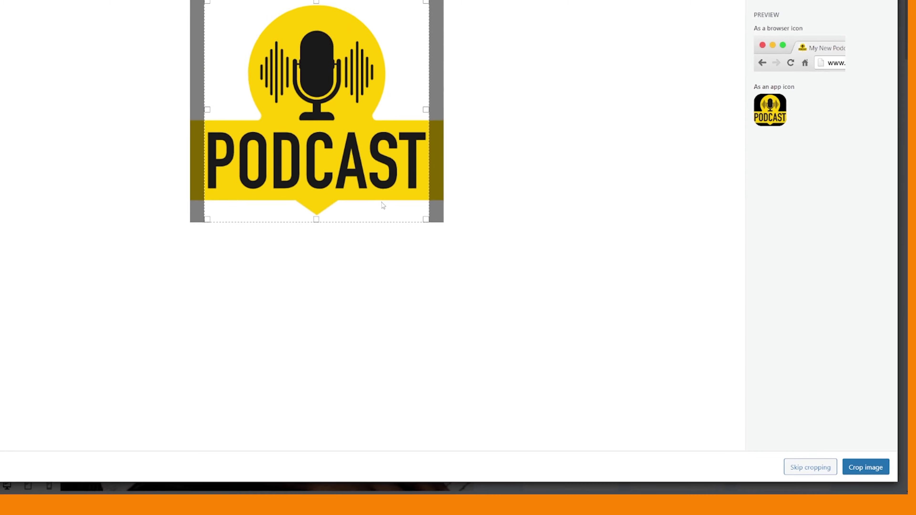
left_click(865, 467)
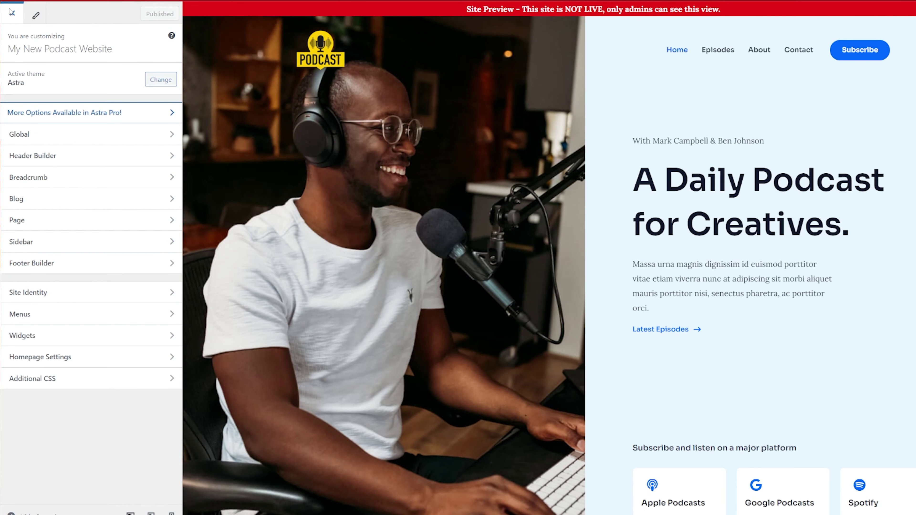
Close the Customizer and go from the admin Dashboard to the All Pages list.
left_click(12, 12)
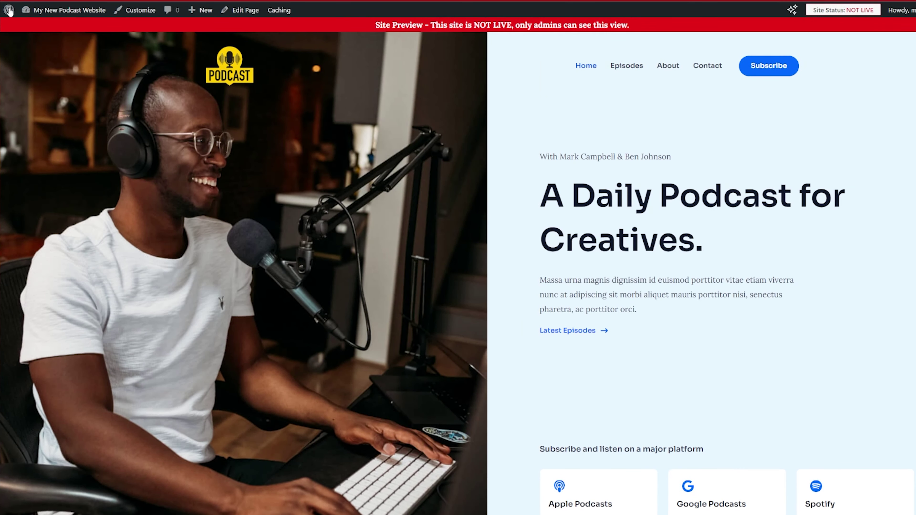
mouse_move(54, 12)
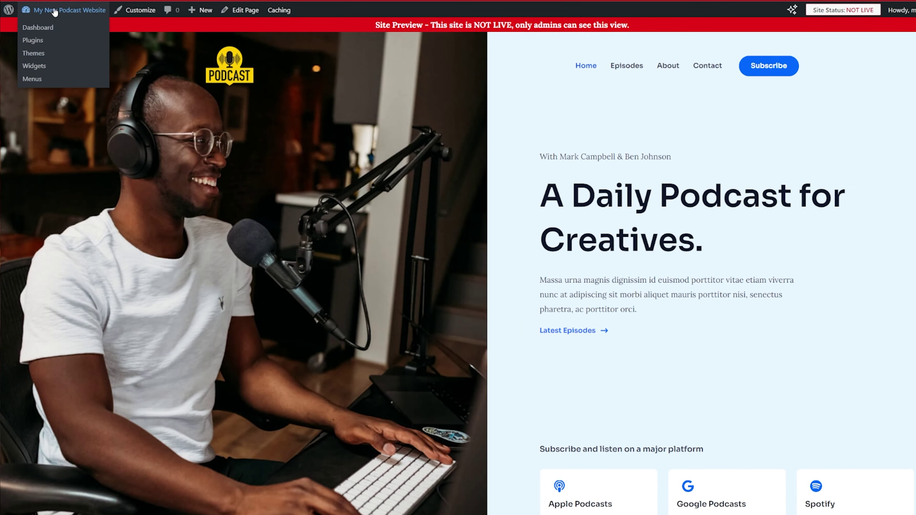
left_click(37, 27)
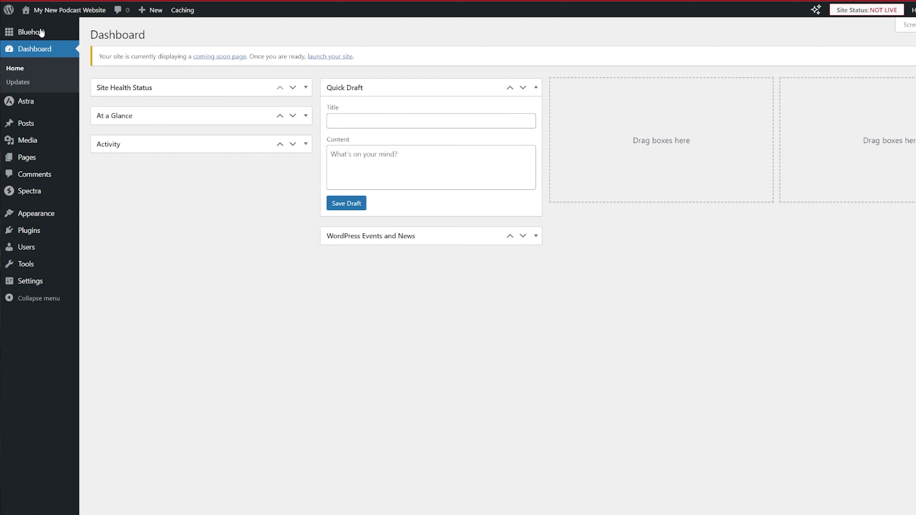
mouse_move(27, 158)
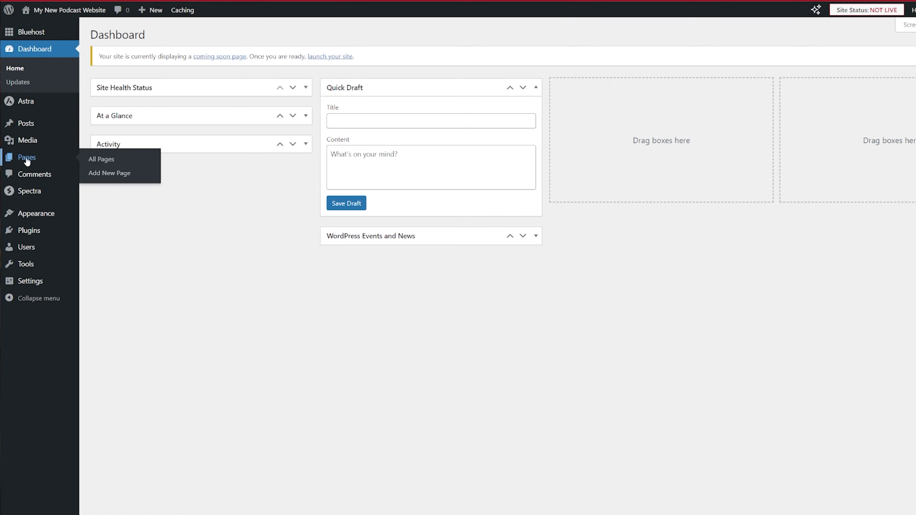
left_click(101, 159)
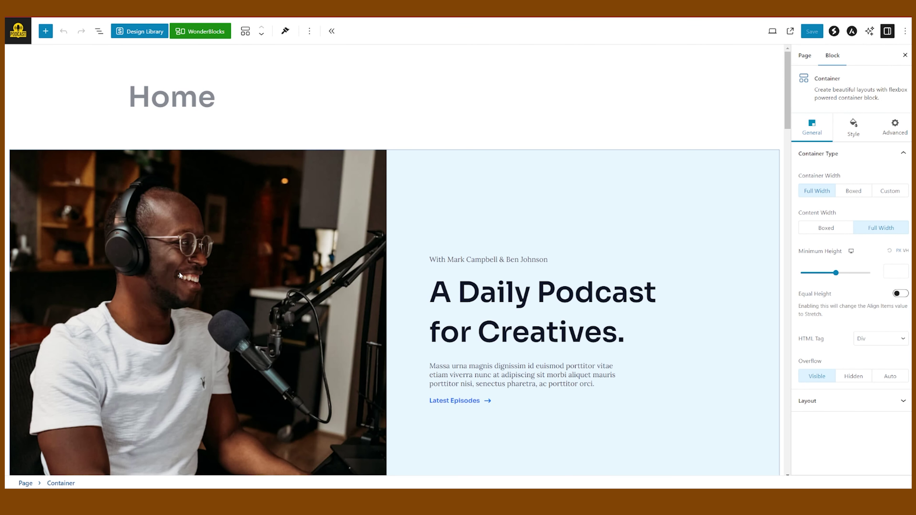
Upload Podcast Home.png and set it as the hero container's background image.
scroll(179, 274, "down", 4)
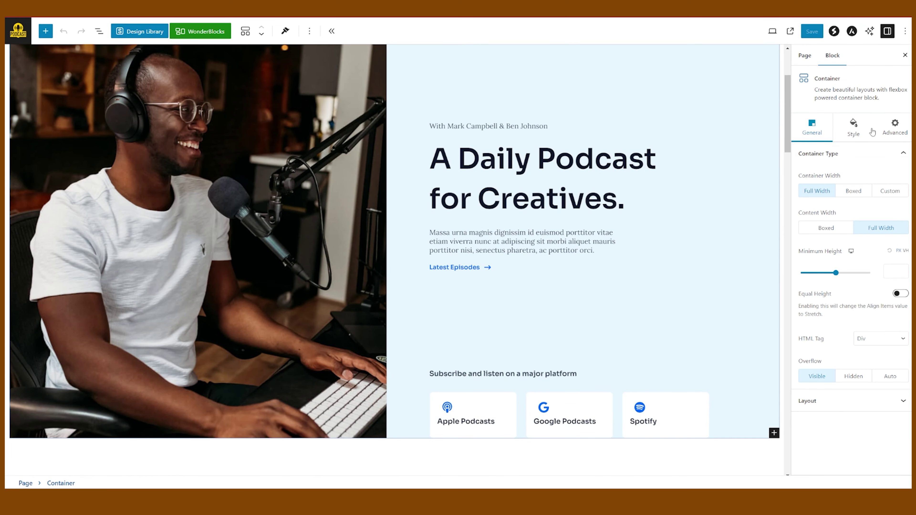
left_click(858, 134)
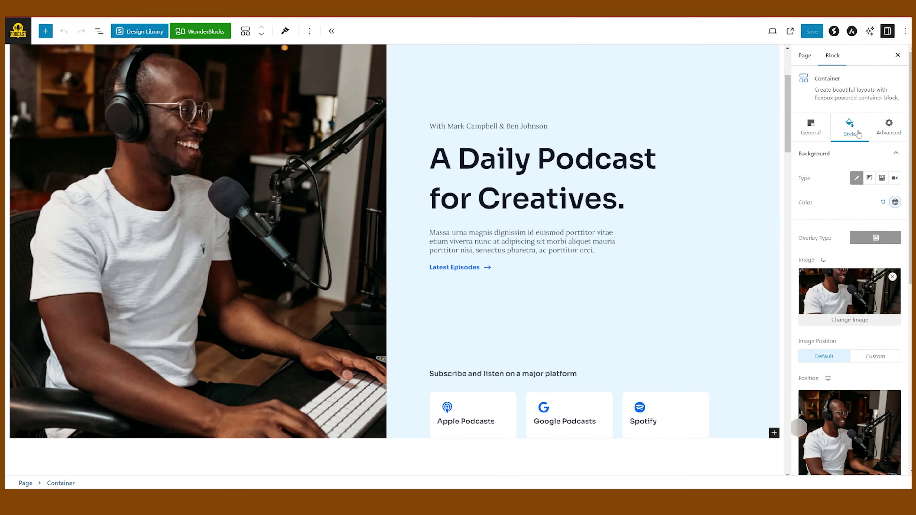
left_click(860, 317)
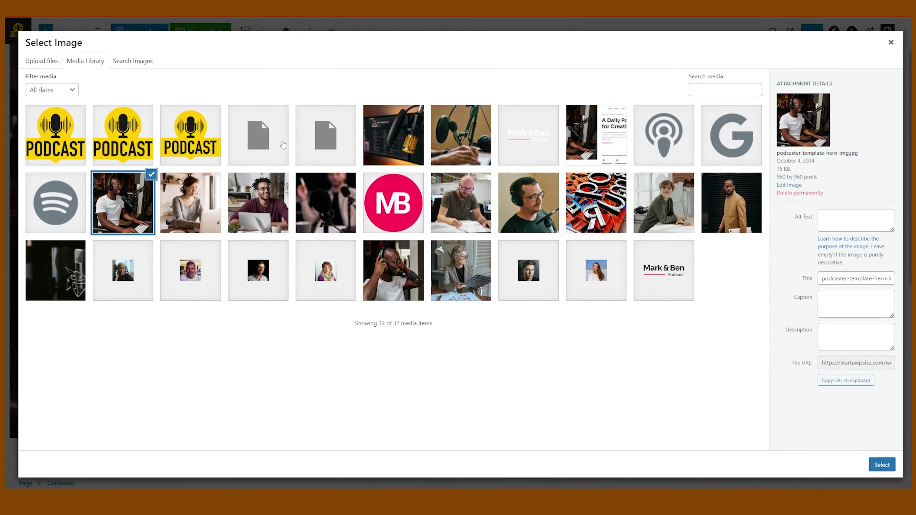
left_click(42, 62)
left_click(450, 221)
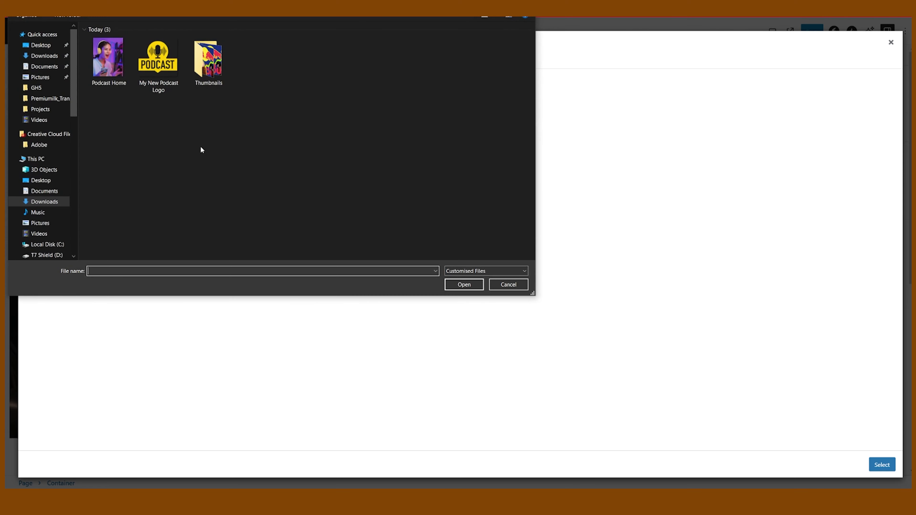
left_click(112, 77)
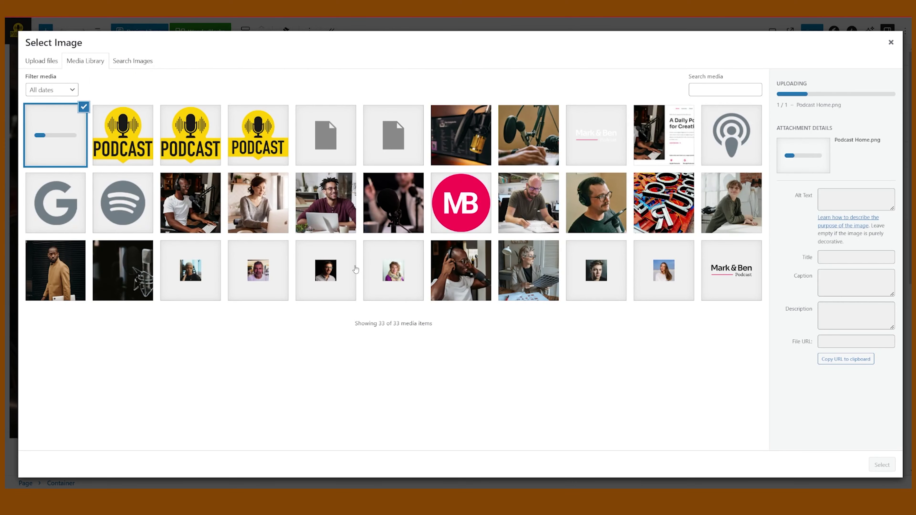
left_click(882, 466)
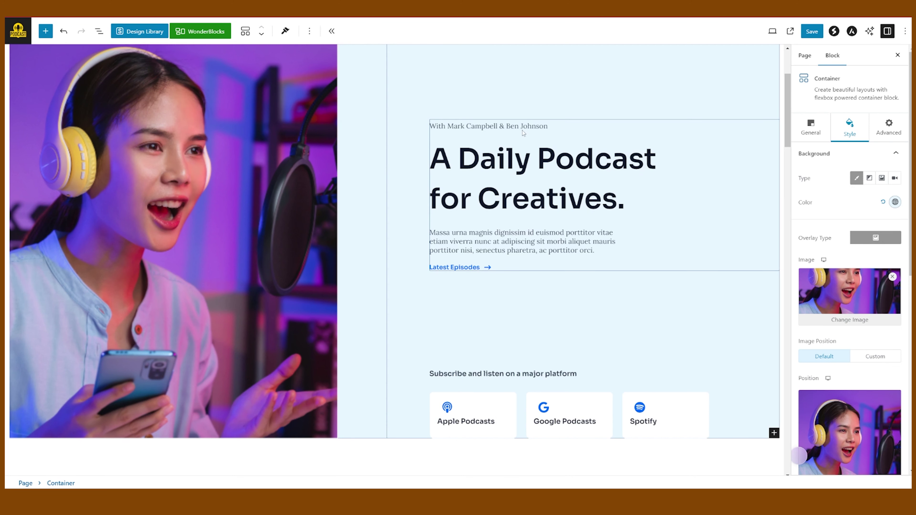
Change the hero subtitle to 'My New Podcast Website' and select the Lorem ipsum paragraph to replace.
left_click_drag(548, 126, 423, 130)
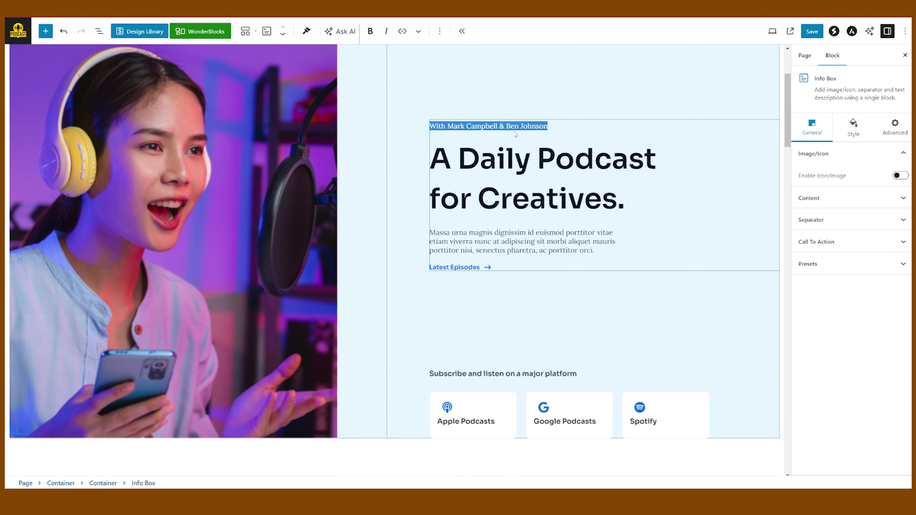
type("W")
key("Caps_Lock")
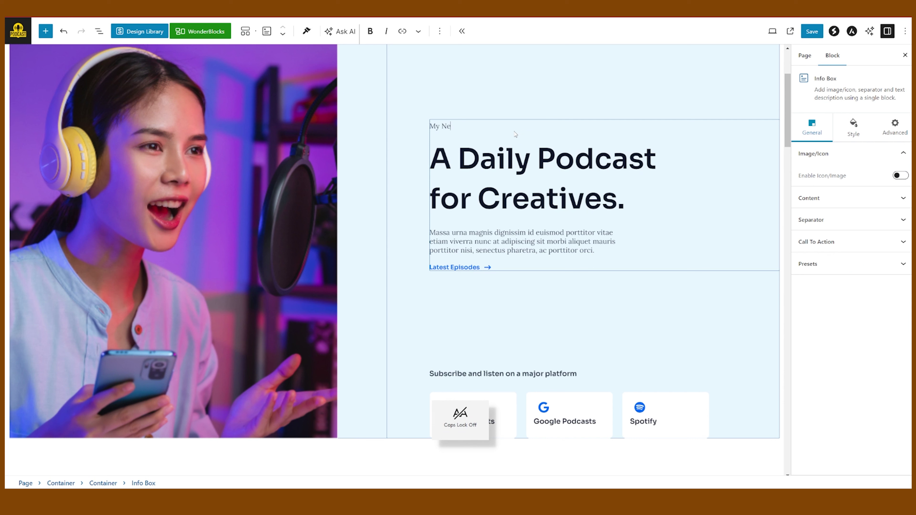
type("y New Podcast")
key("Caps_Lock")
type("Website")
left_click(612, 248)
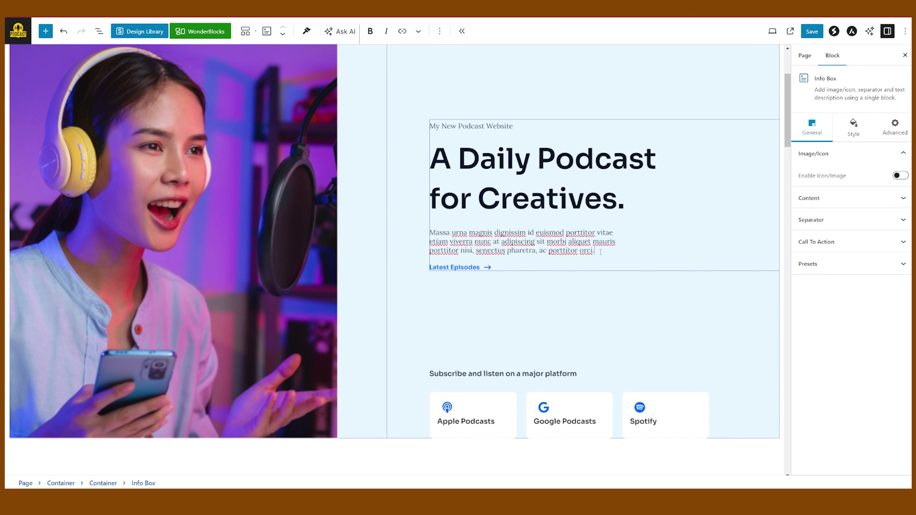
left_click_drag(600, 251, 438, 233)
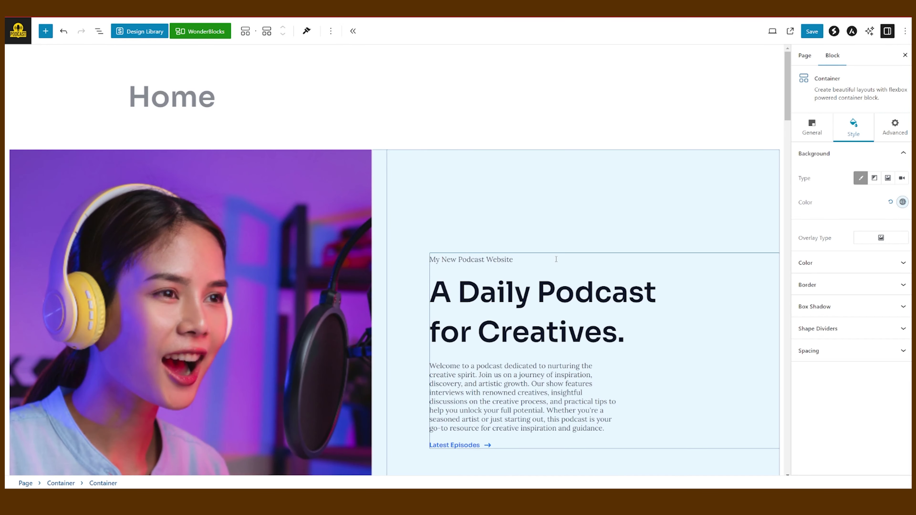
Scroll the editor canvas to the hero's Apple Podcasts, Google Podcasts and Spotify buttons.
scroll(463, 290, "down", 8)
scroll(463, 289, "down", 6)
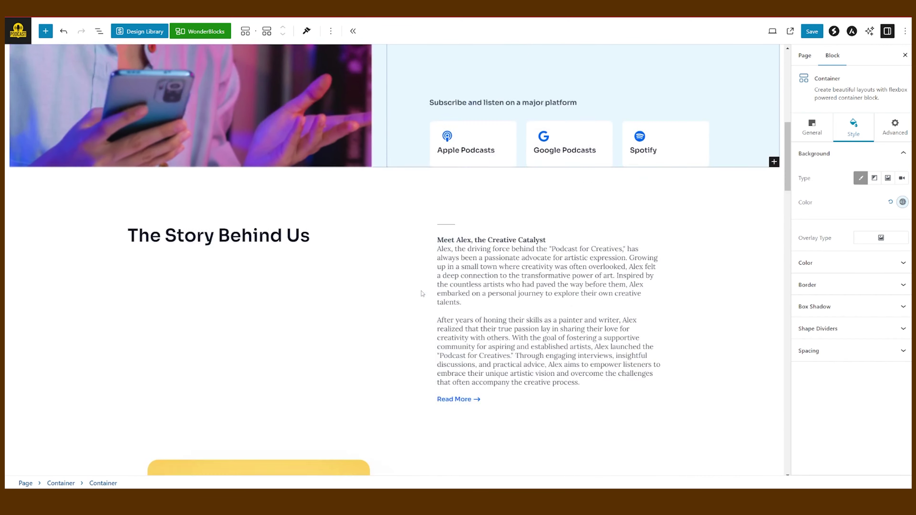
scroll(426, 293, "down", 7)
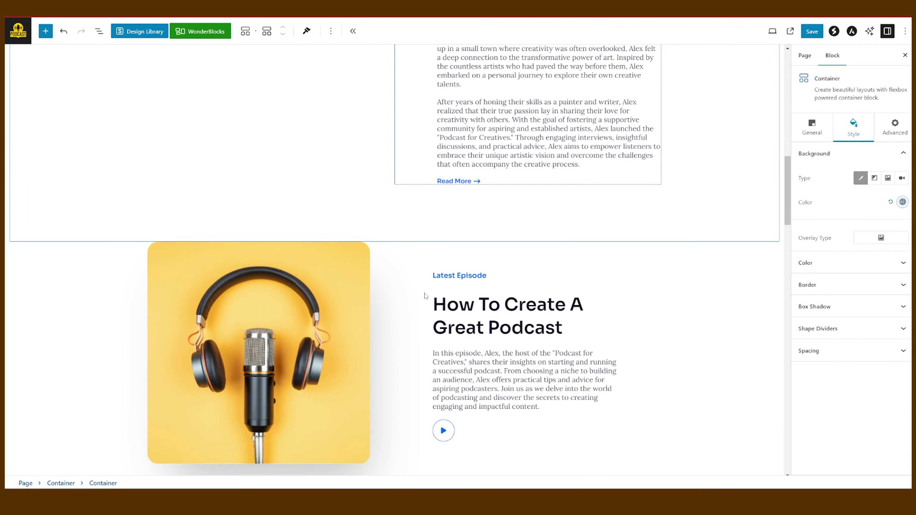
scroll(425, 296, "down", 5)
scroll(425, 296, "up", 4)
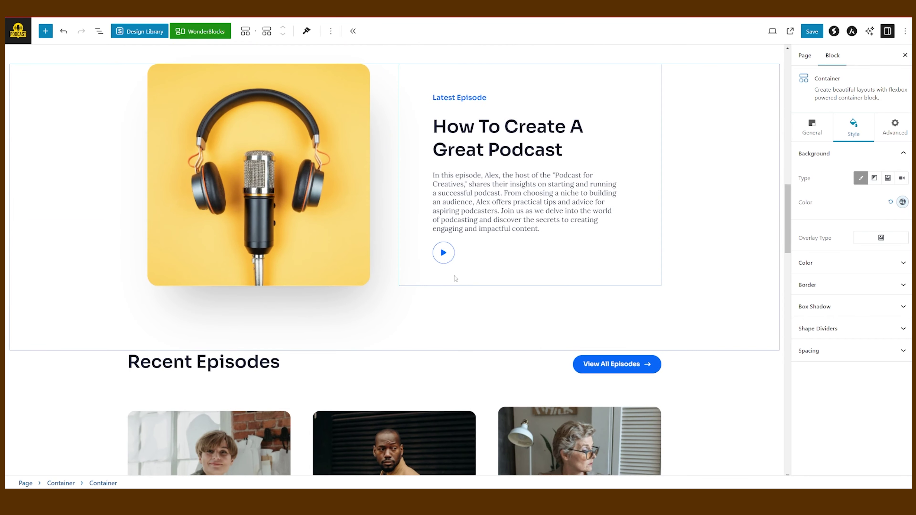
scroll(453, 275, "down", 18)
scroll(454, 276, "down", 15)
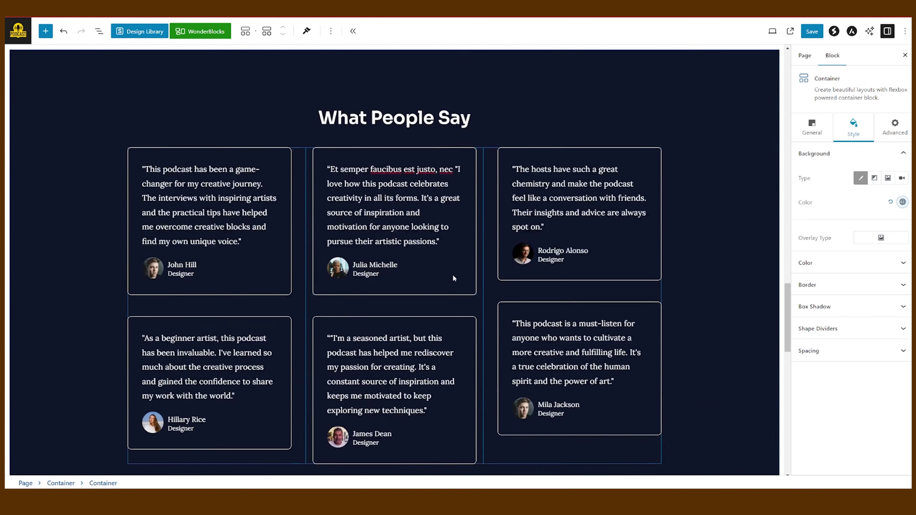
scroll(453, 278, "down", 4)
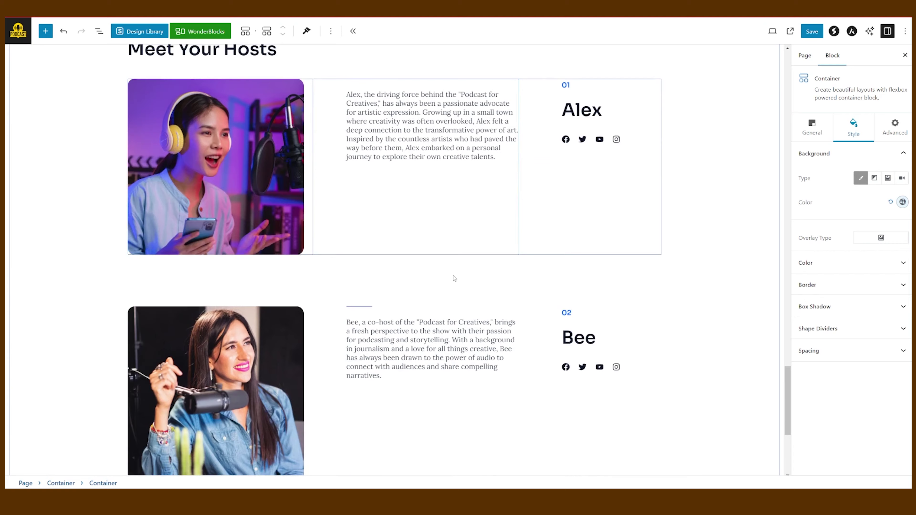
scroll(460, 283, "down", 3)
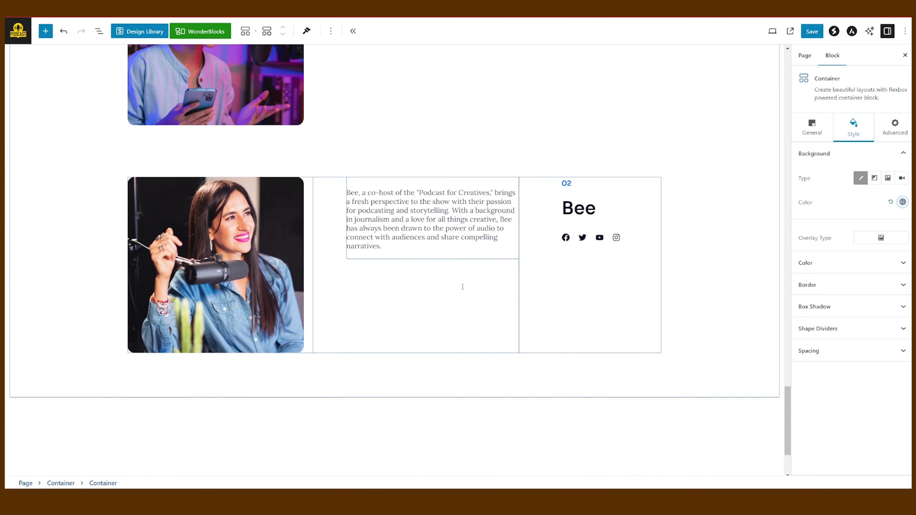
scroll(486, 306, "up", 8)
scroll(649, 327, "up", 20)
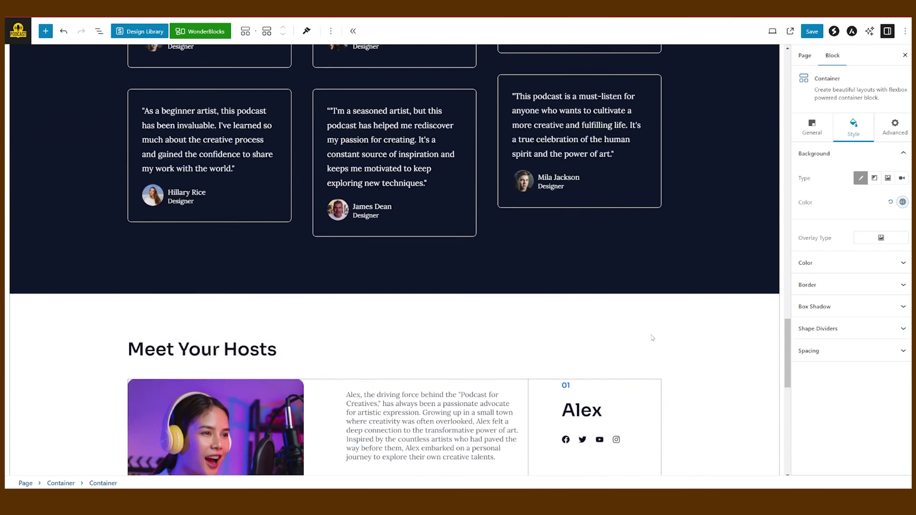
scroll(652, 337, "up", 4)
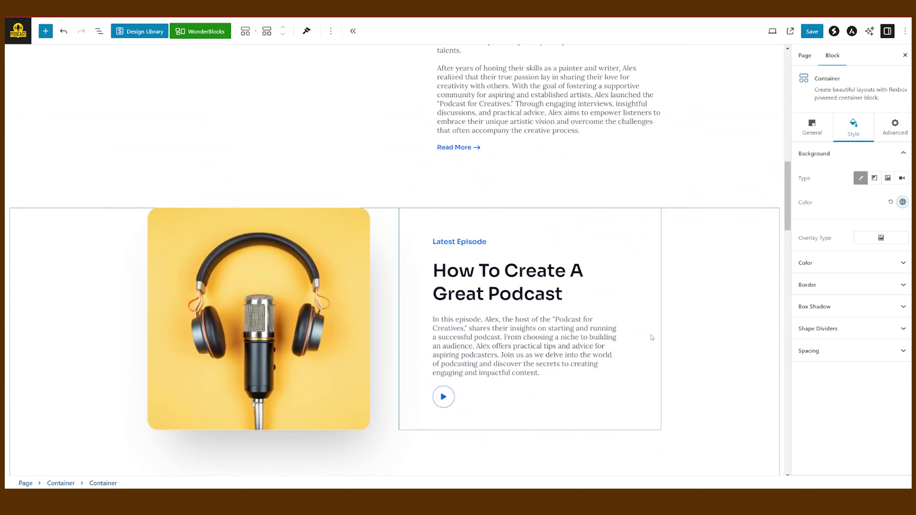
scroll(652, 337, "up", 10)
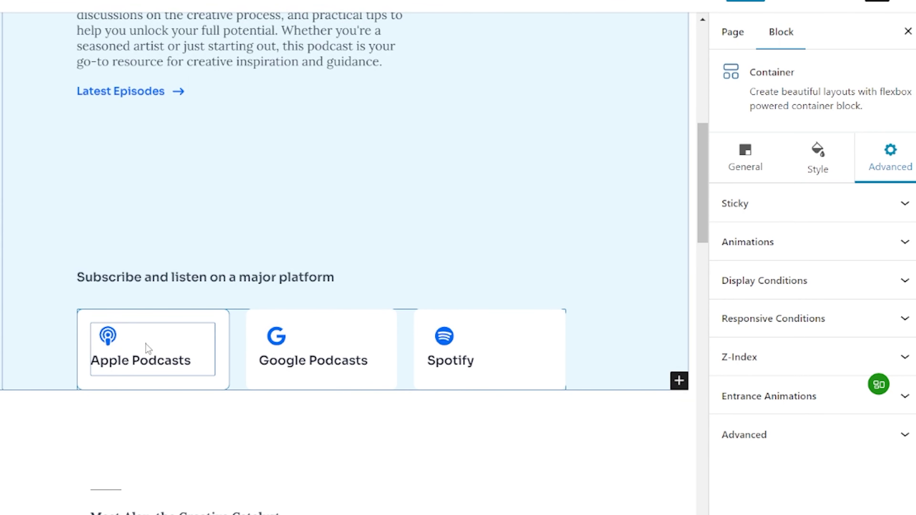
Make the Apple Podcasts card a Complete Box link that opens in a new window.
left_click(148, 348)
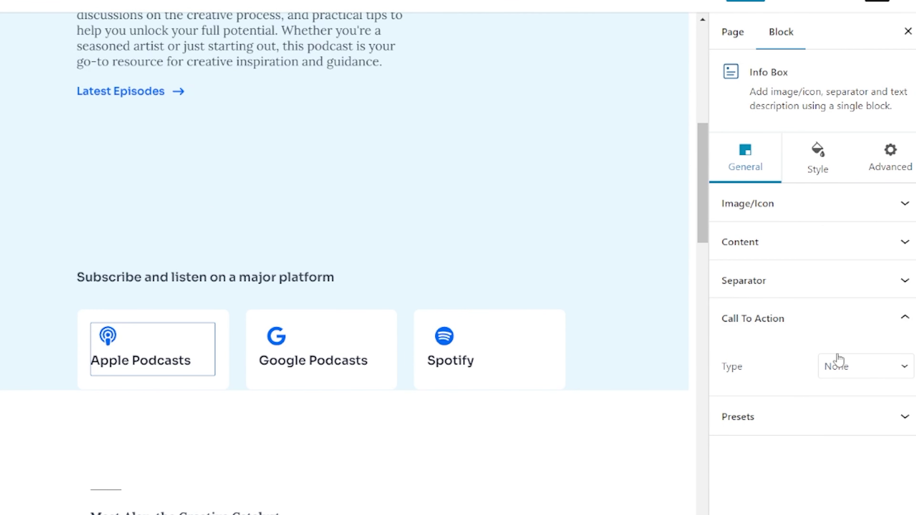
left_click(851, 374)
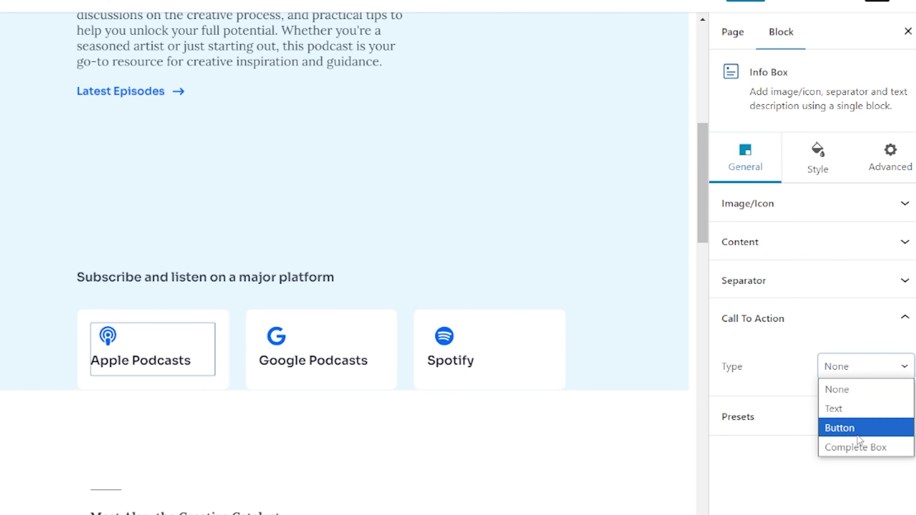
left_click(860, 451)
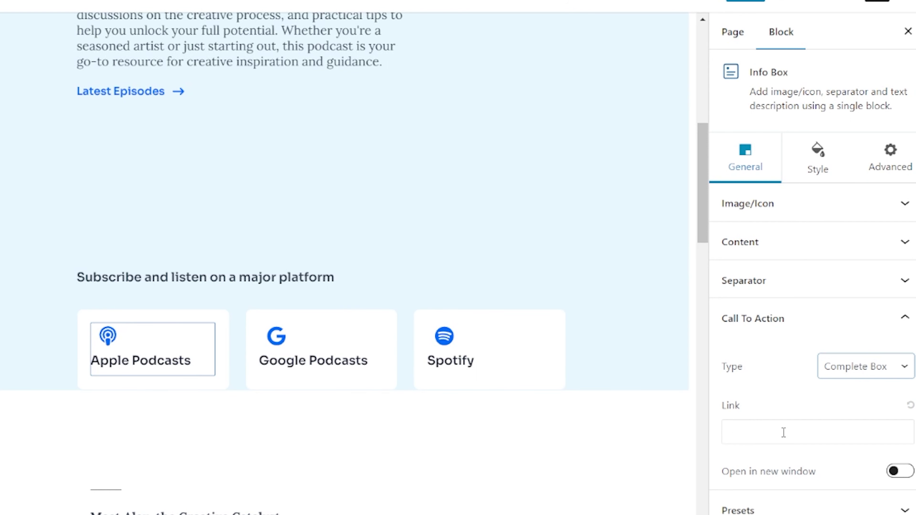
left_click(788, 438)
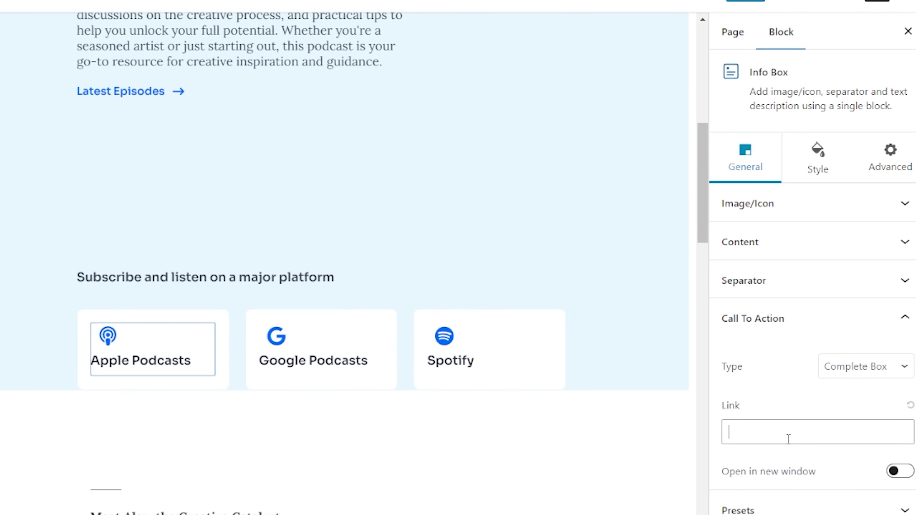
left_click(906, 475)
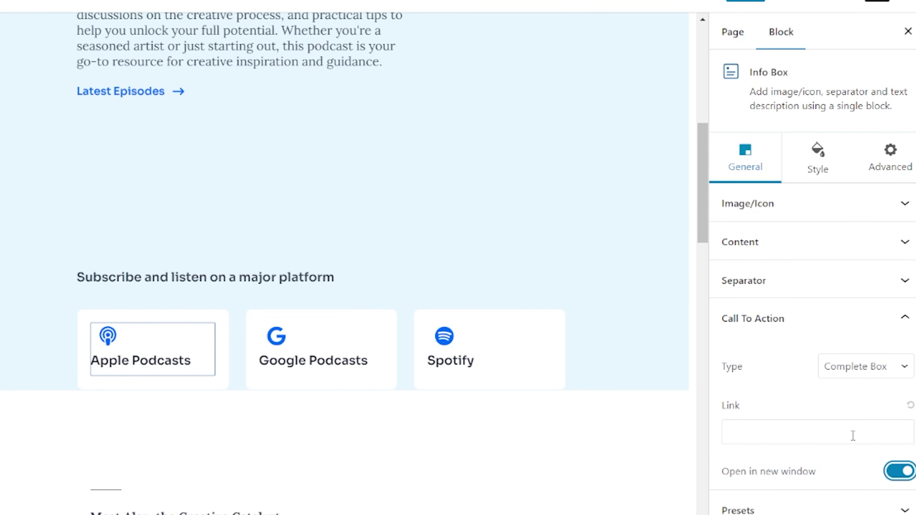
left_click(809, 438)
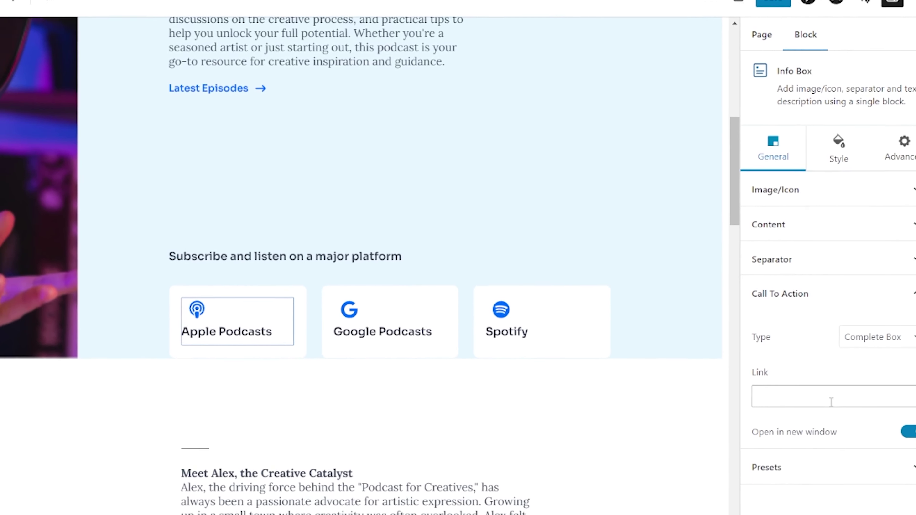
left_click(844, 282)
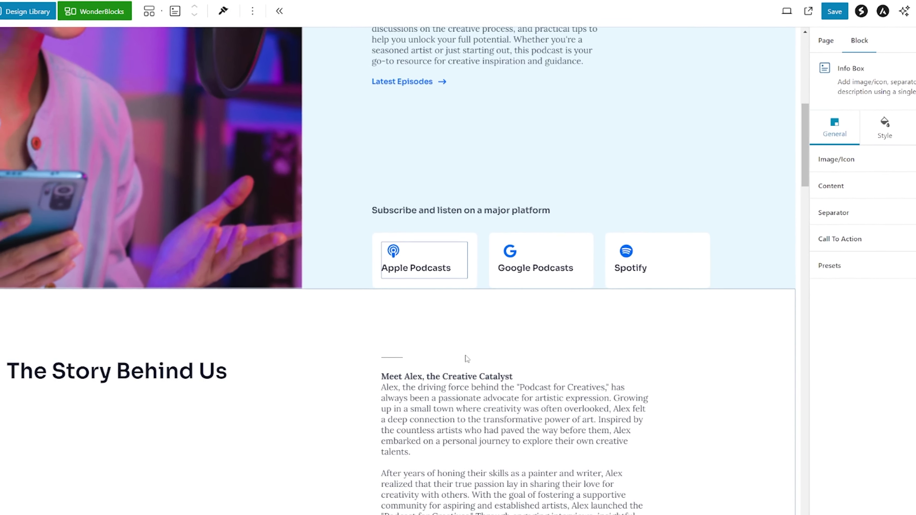
Open the Latest Episodes button's call-to-action link, currently set to #.
scroll(567, 290, "down", 10)
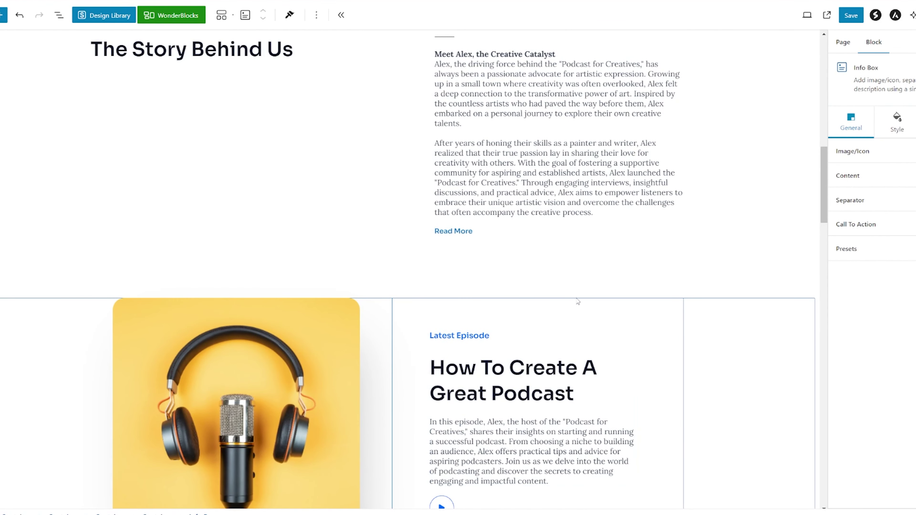
scroll(566, 290, "down", 2)
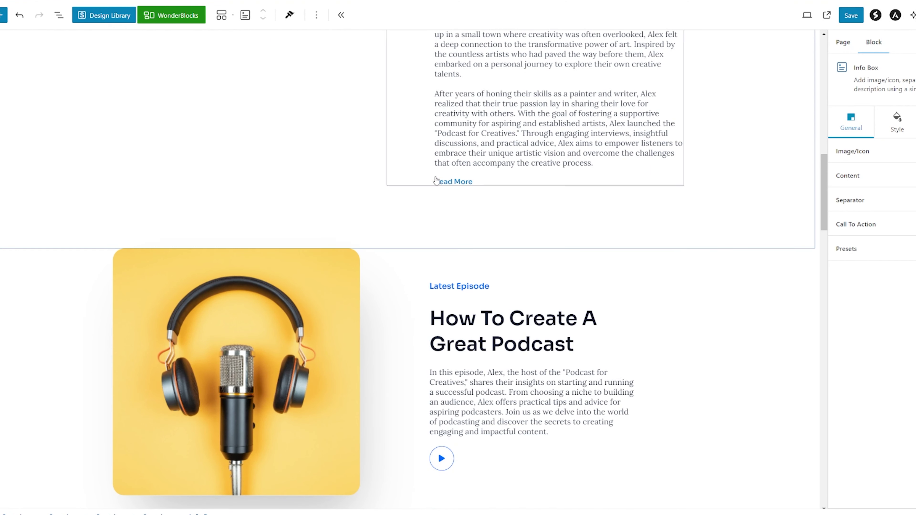
scroll(456, 186, "up", 3)
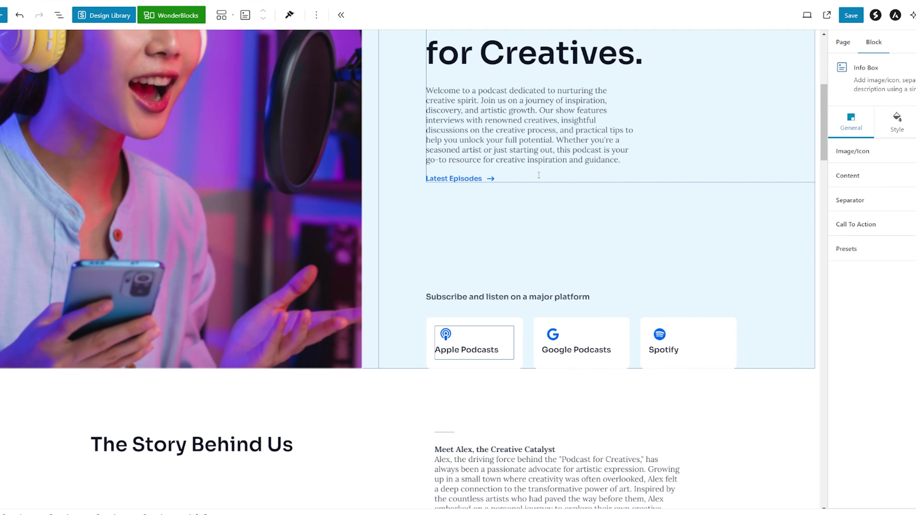
left_click(866, 224)
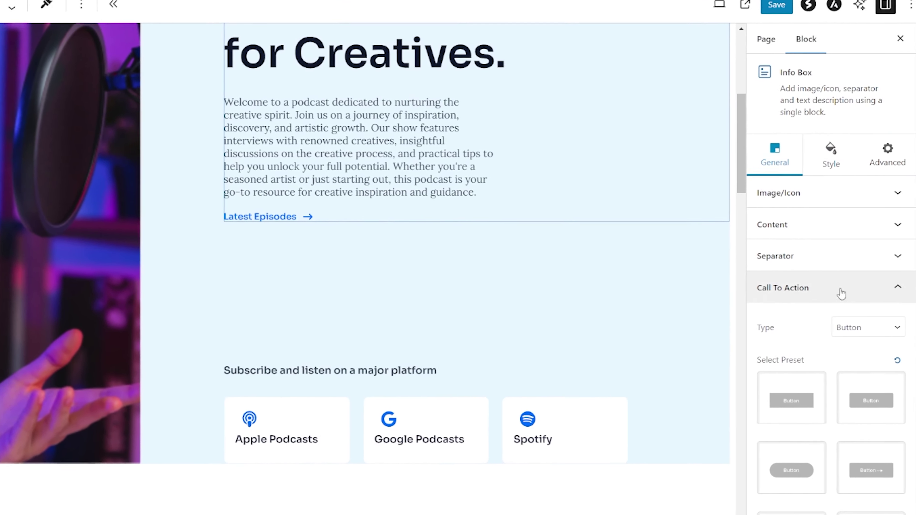
left_click(847, 280)
left_click(825, 288)
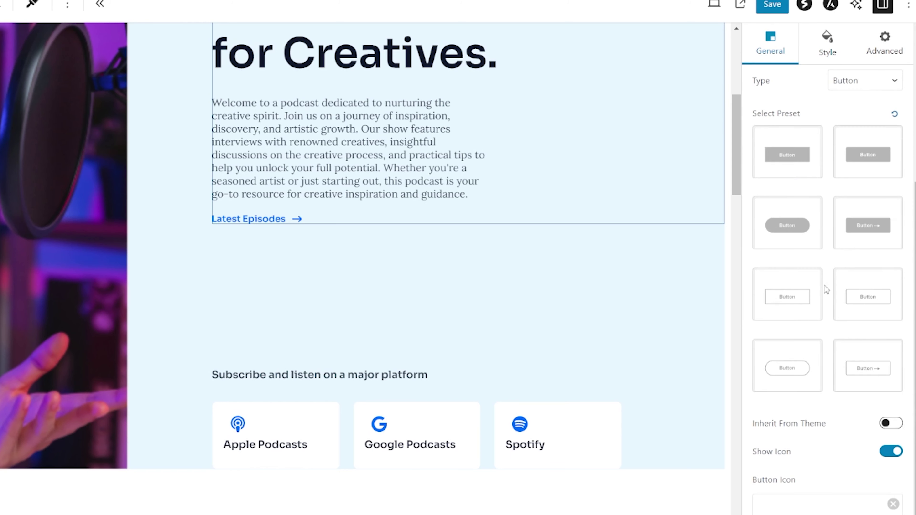
scroll(815, 379, "down", 4)
left_click(783, 455)
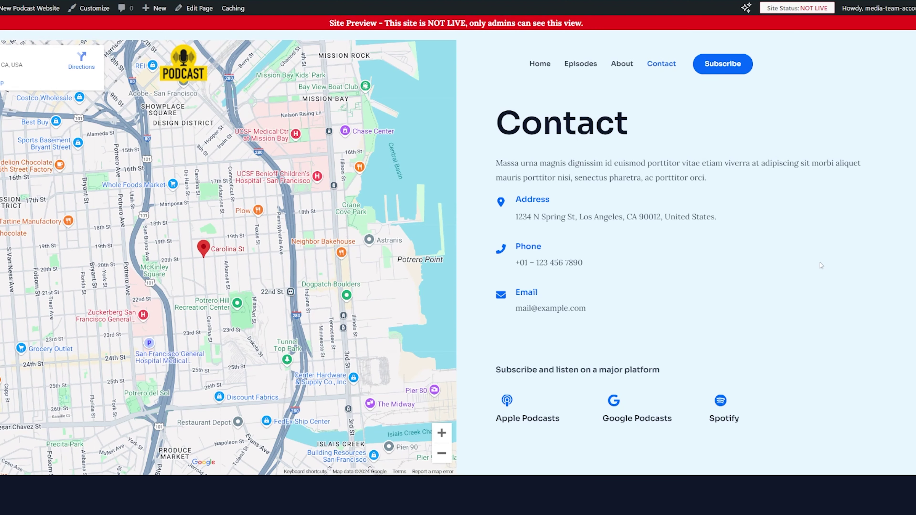
Scroll through the Contact page preview with its map and contact details.
scroll(552, 273, "down", 5)
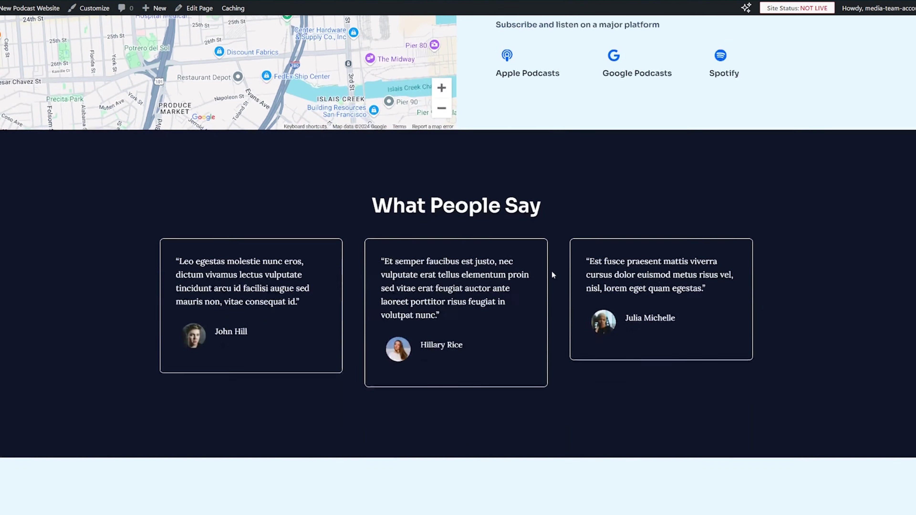
scroll(556, 283, "down", 5)
scroll(555, 341, "up", 10)
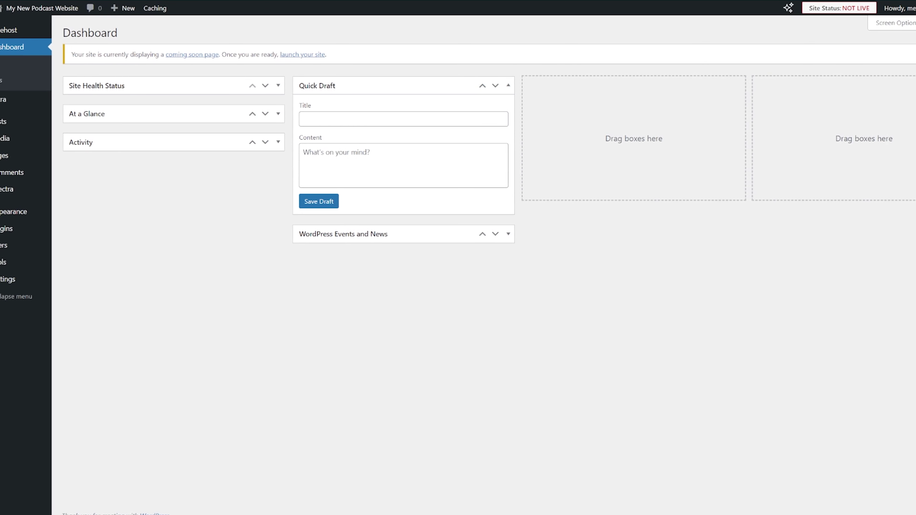
Search the plugin directory for 'wpforms' and activate the WPForms plugin.
mouse_move(14, 229)
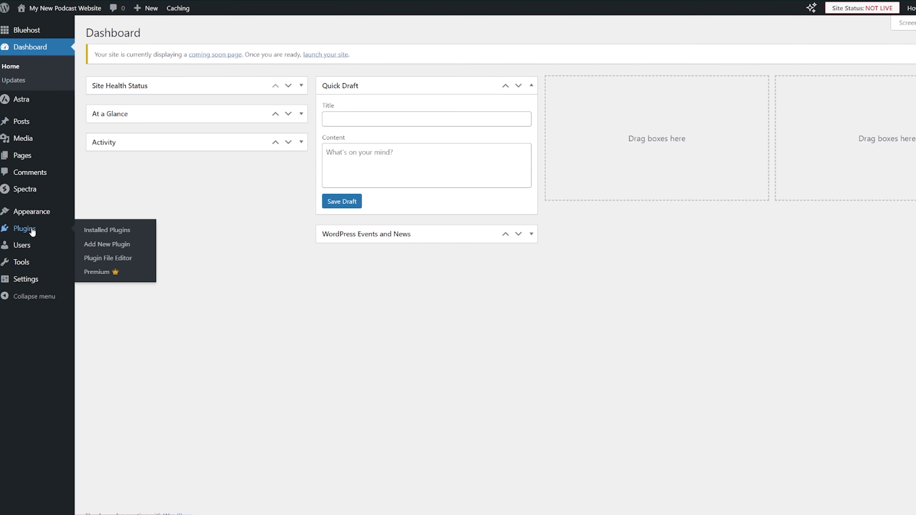
left_click(109, 244)
left_click(854, 82)
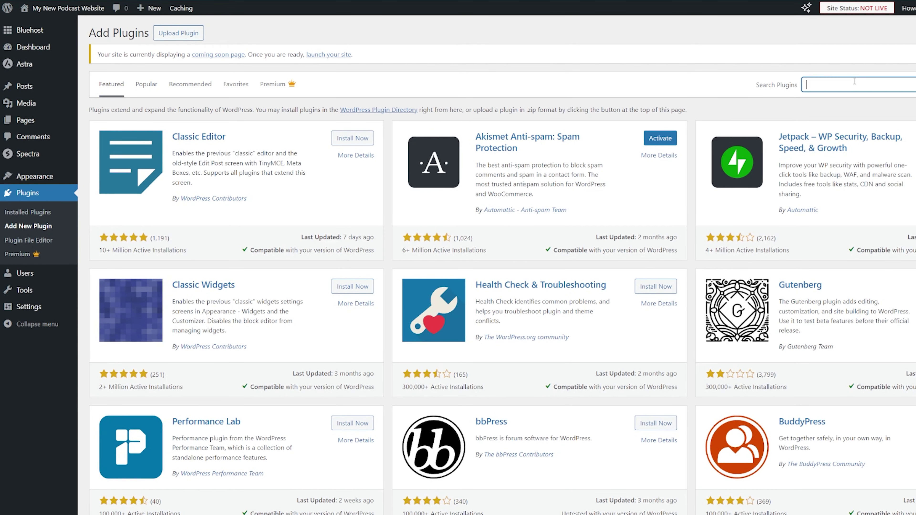
type("wpforms")
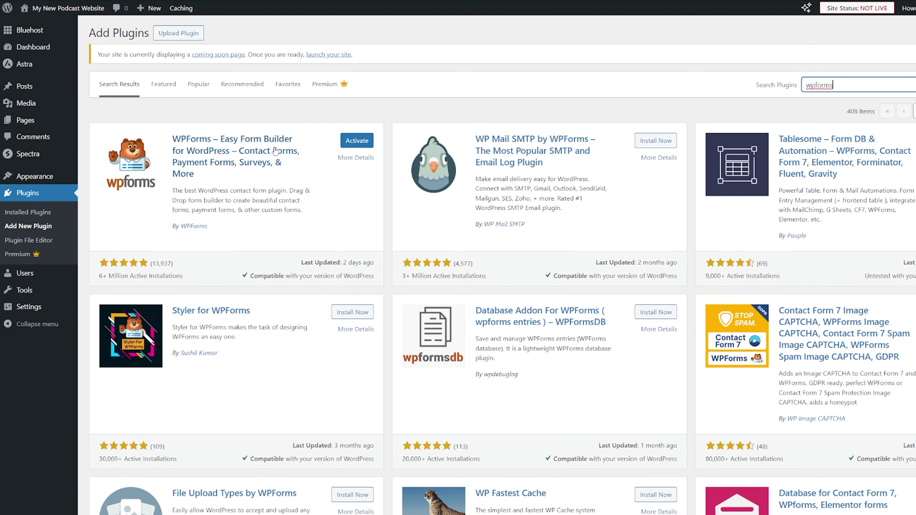
left_click(362, 141)
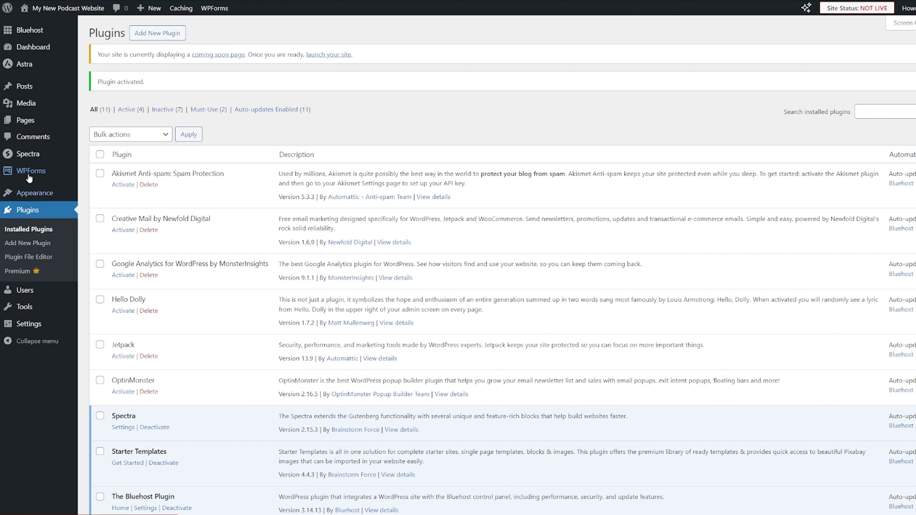
mouse_move(29, 175)
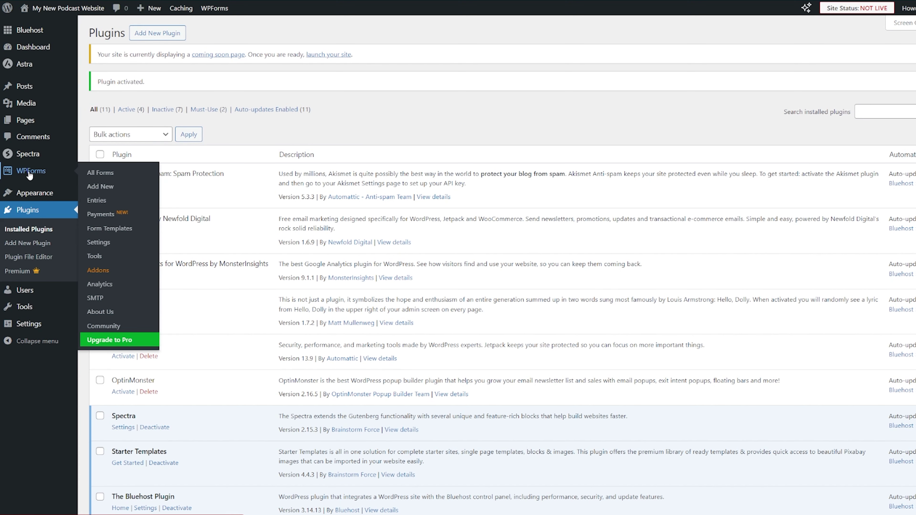
Create a new form from the WPForms Simple Contact Form template.
left_click(29, 171)
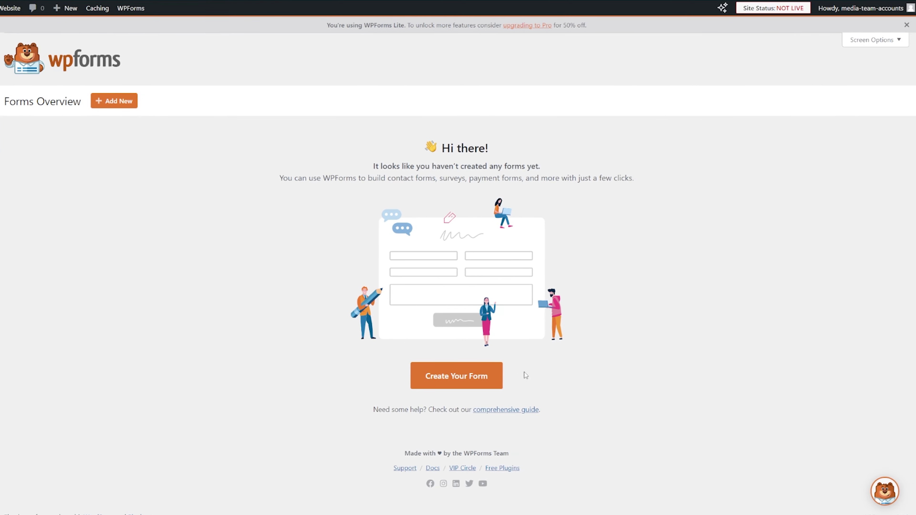
left_click(475, 383)
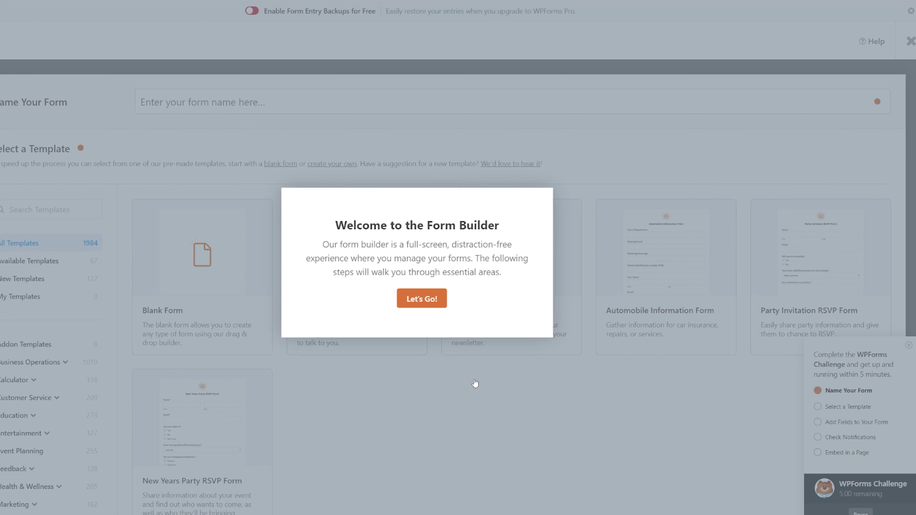
left_click(422, 299)
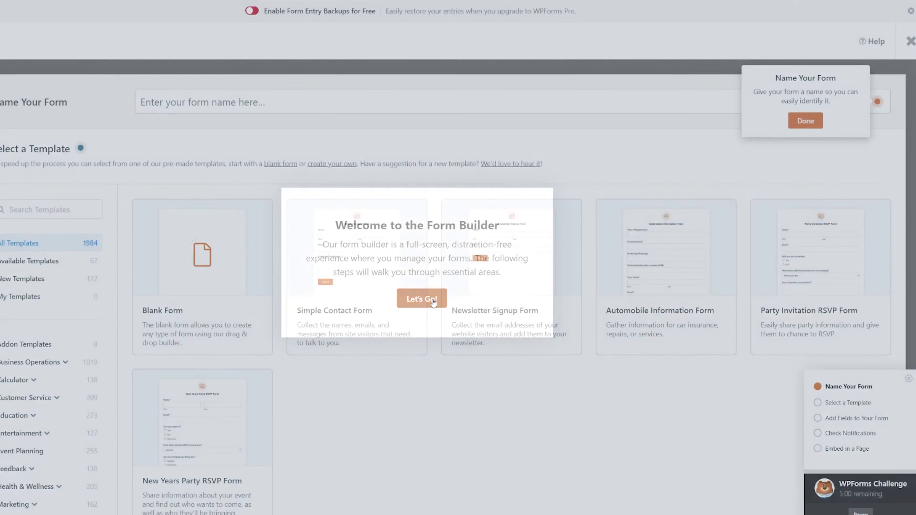
scroll(505, 403, "down", 2)
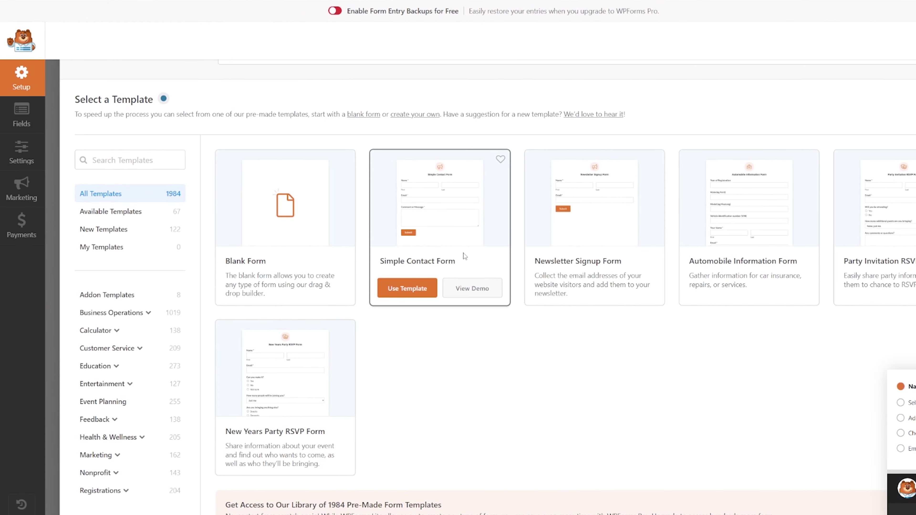
left_click(421, 288)
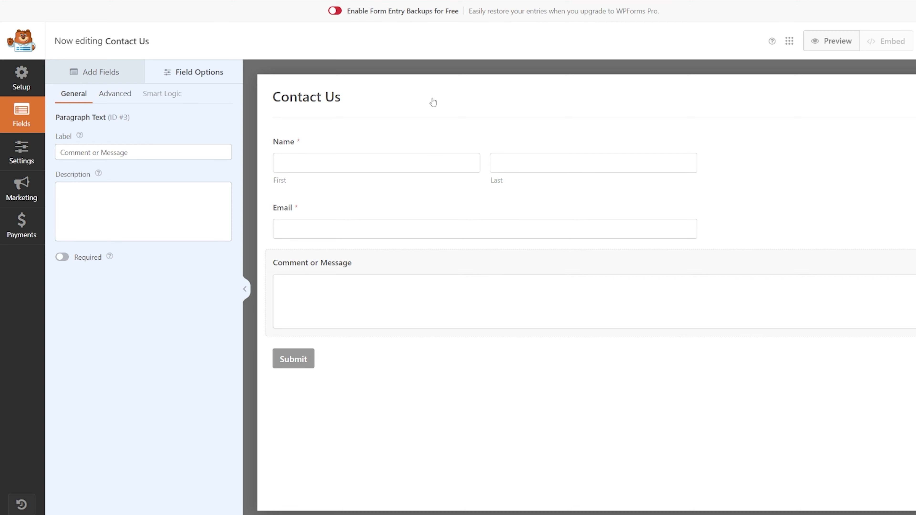
Review the form's settings and Payments panel, then save the Contact Us form.
left_click(23, 159)
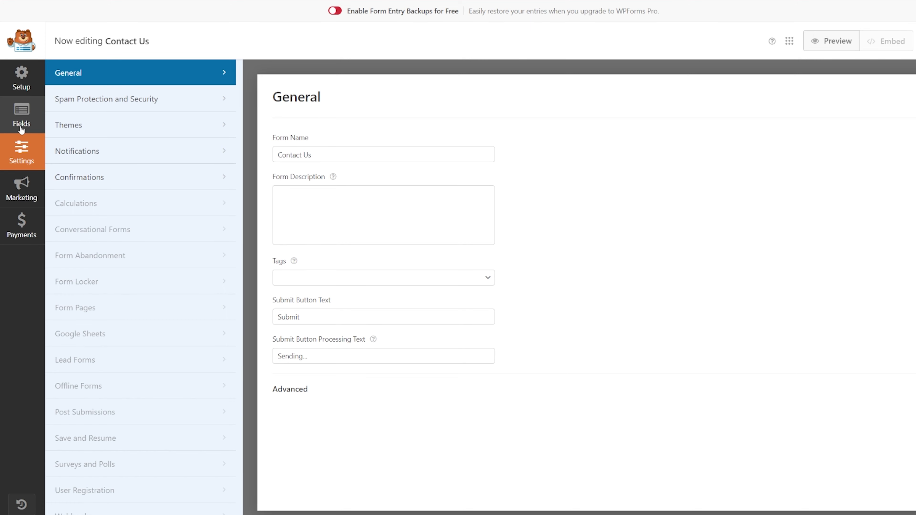
left_click(8, 227)
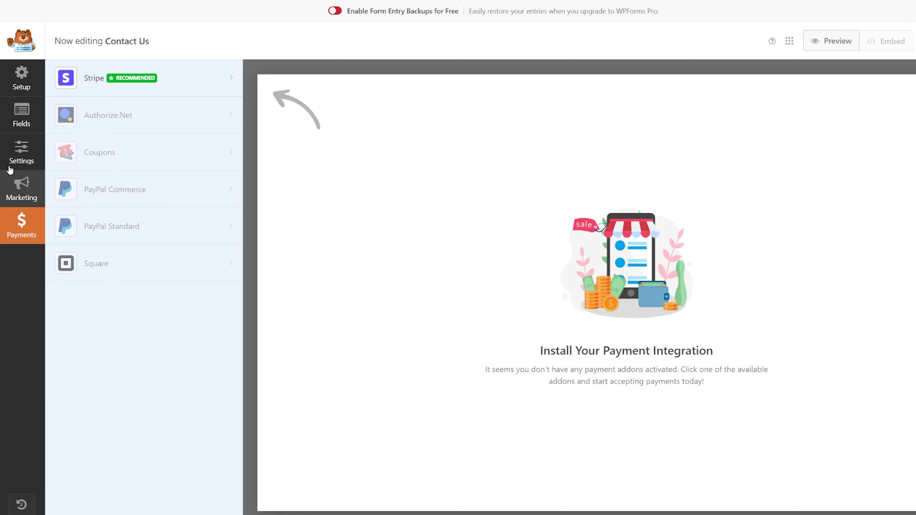
left_click(21, 124)
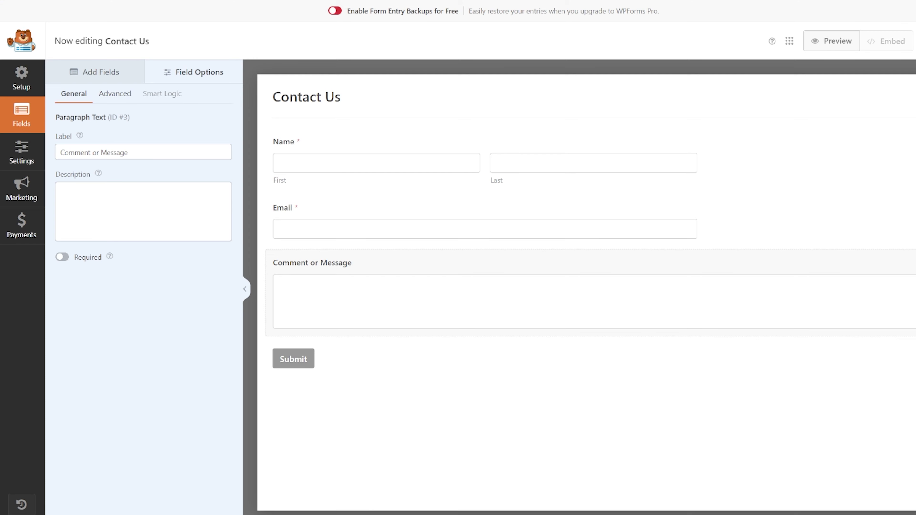
left_click(894, 54)
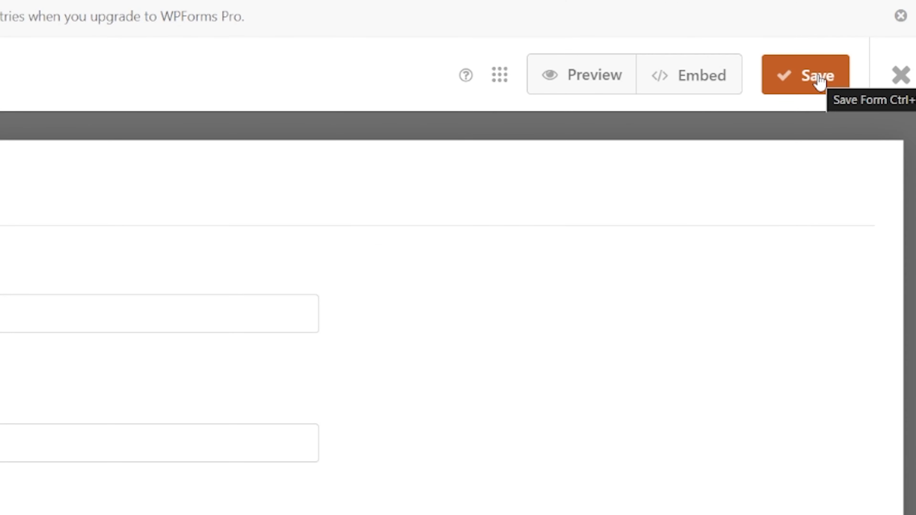
Embed the Contact Us form into the existing Contact page.
left_click(696, 78)
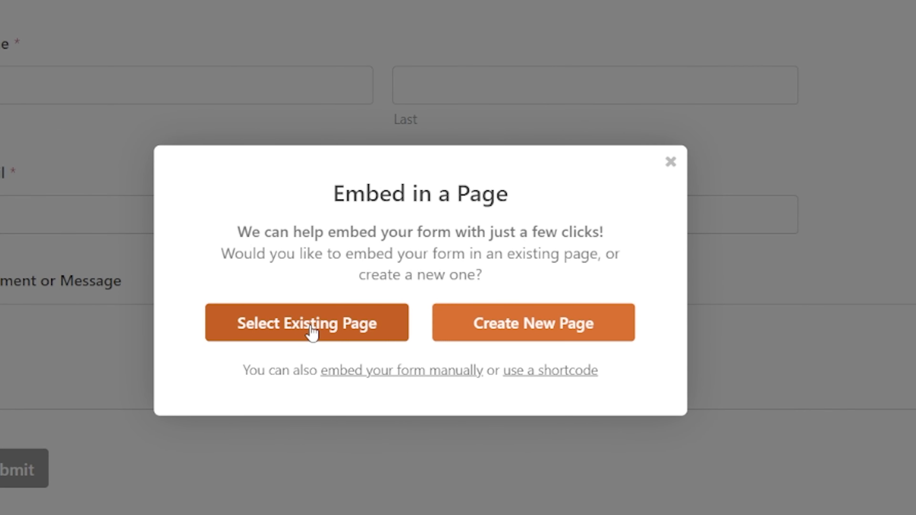
left_click(310, 332)
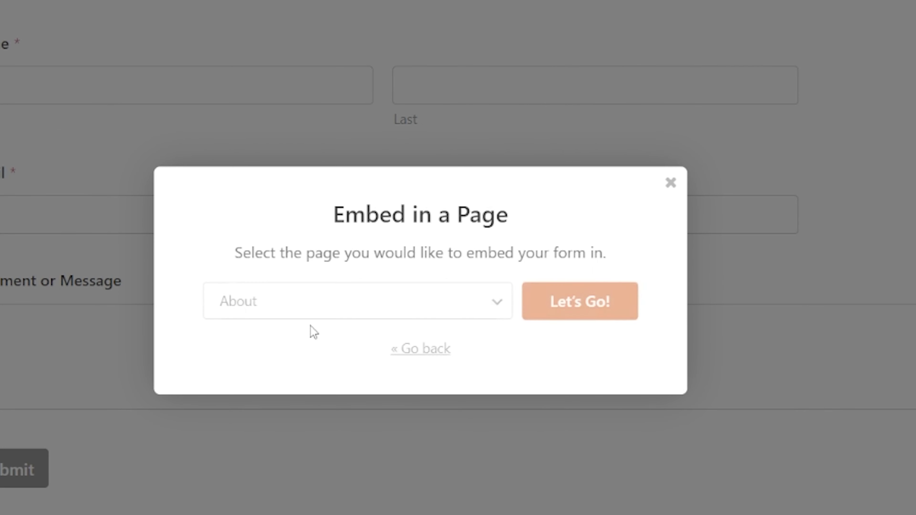
left_click(328, 314)
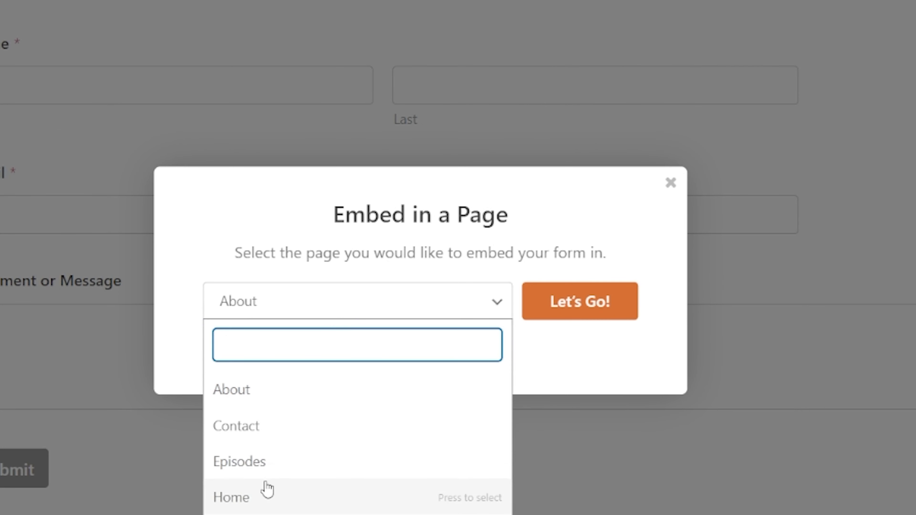
left_click(267, 427)
left_click(577, 311)
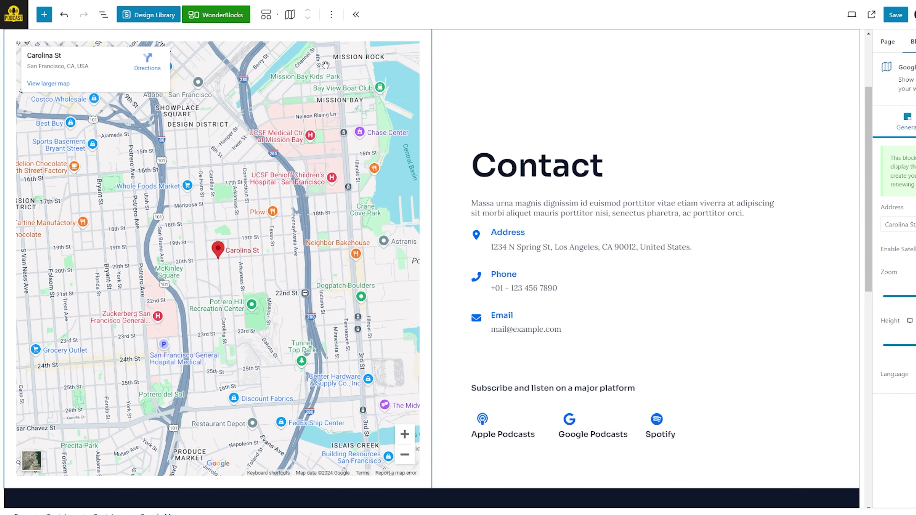
Insert a WPForms block showing Contact Us below the contact section and save the page.
left_click(43, 16)
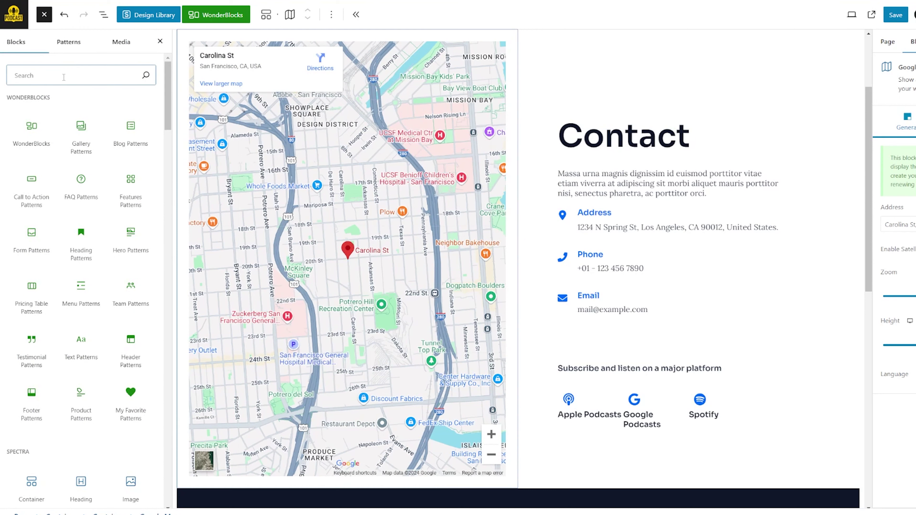
type("wpform")
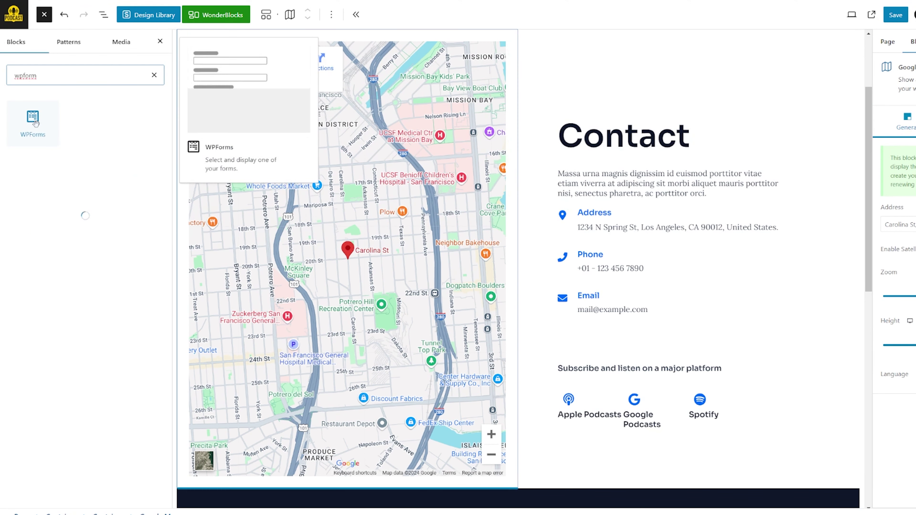
left_click_drag(55, 117, 500, 491)
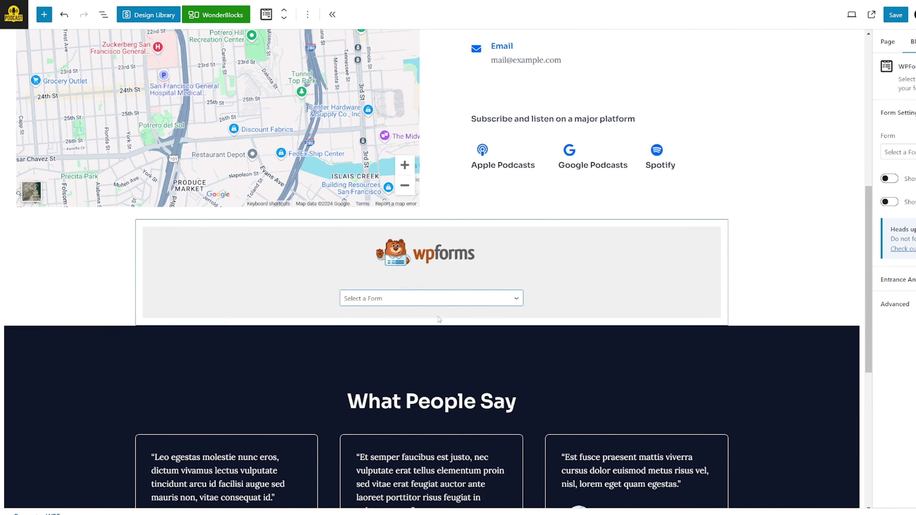
left_click(432, 300)
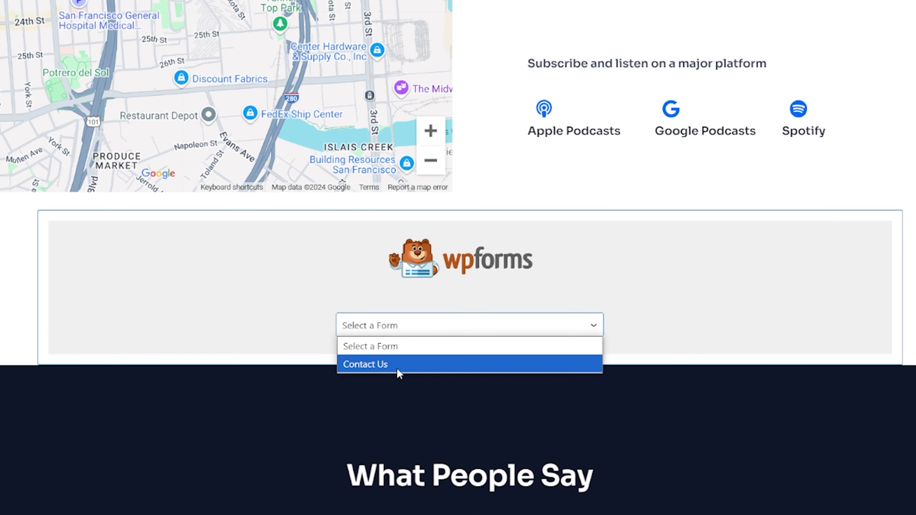
left_click(390, 366)
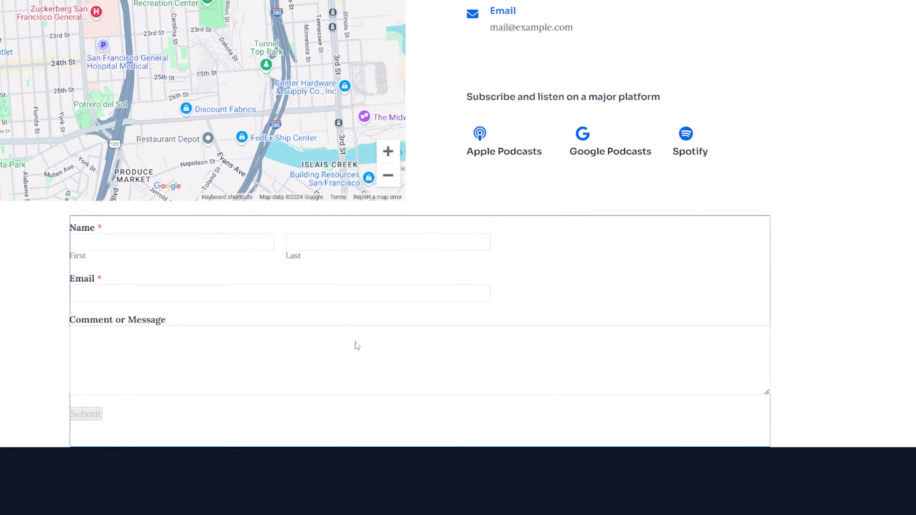
left_click(846, 14)
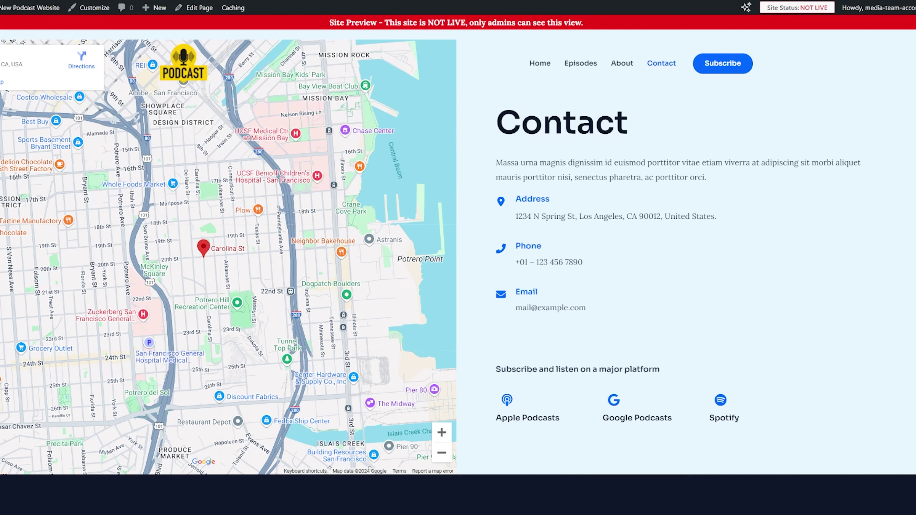
scroll(477, 132, "down", 5)
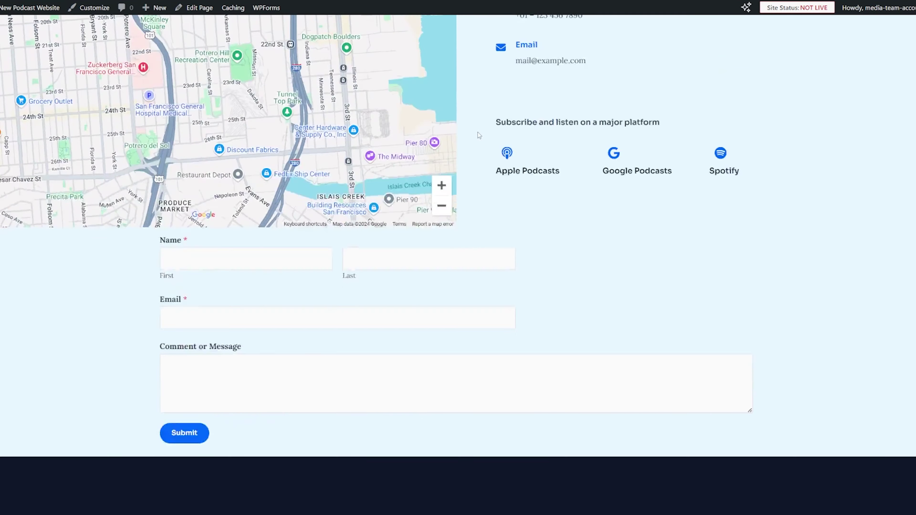
scroll(477, 132, "down", 5)
scroll(478, 133, "up", 2)
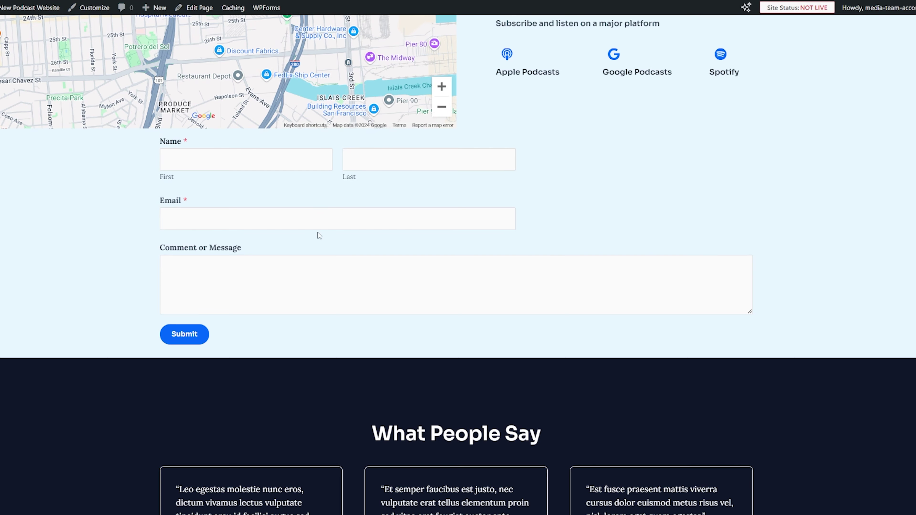
scroll(456, 245, "up", 10)
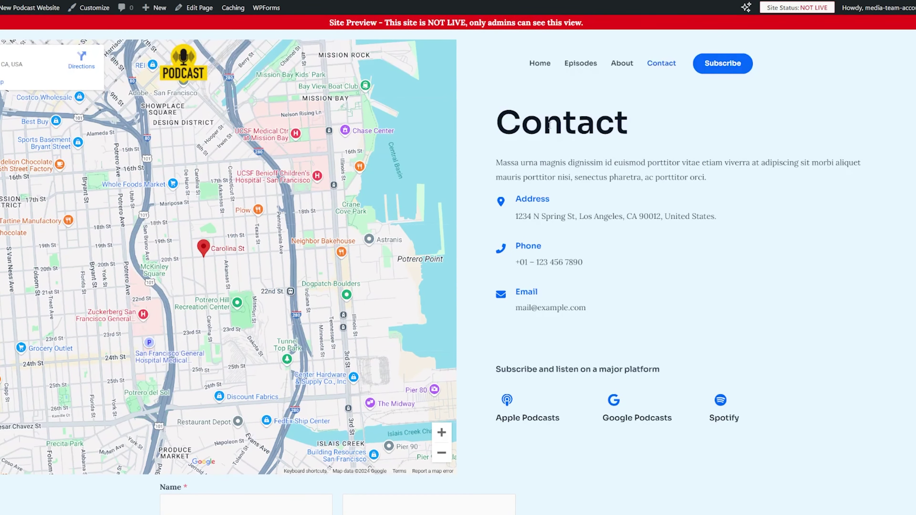
scroll(548, 124, "down", 7)
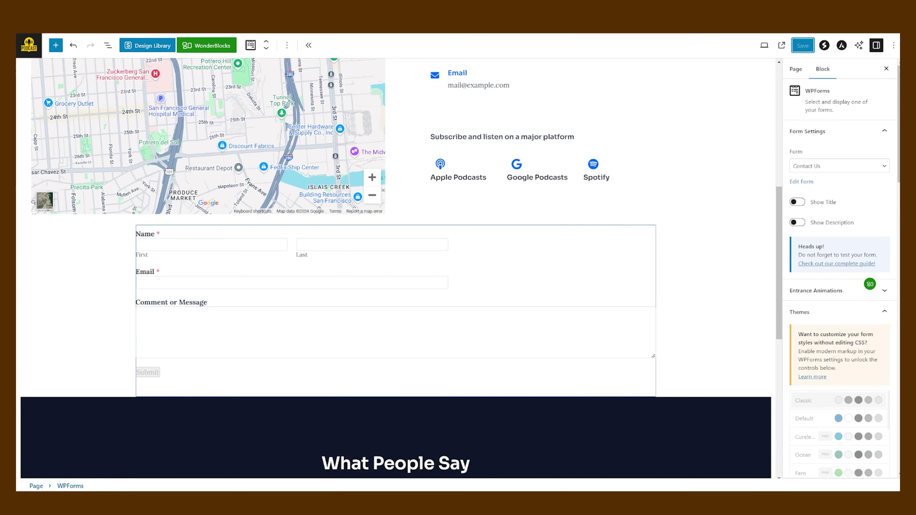
Return to the Pages list, view the WPForms overview, then go to Add New Plugin.
scroll(354, 208, "up", 8)
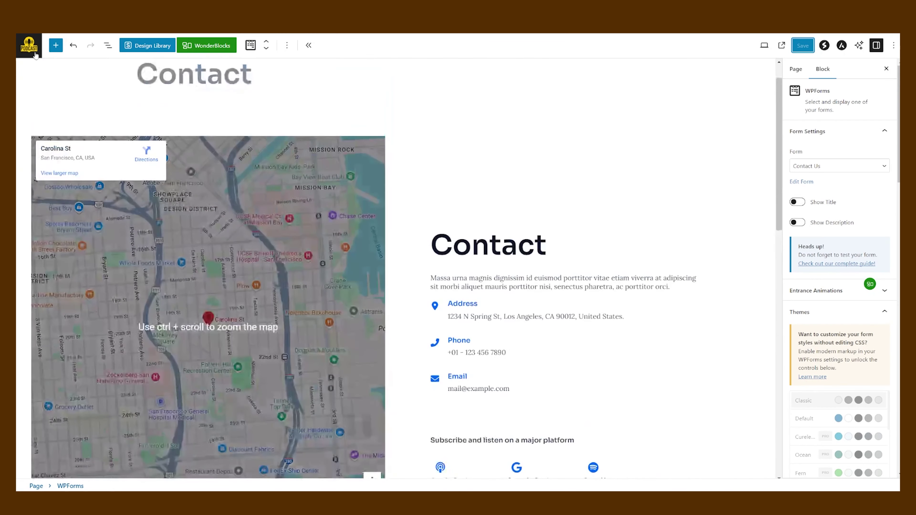
left_click(36, 55)
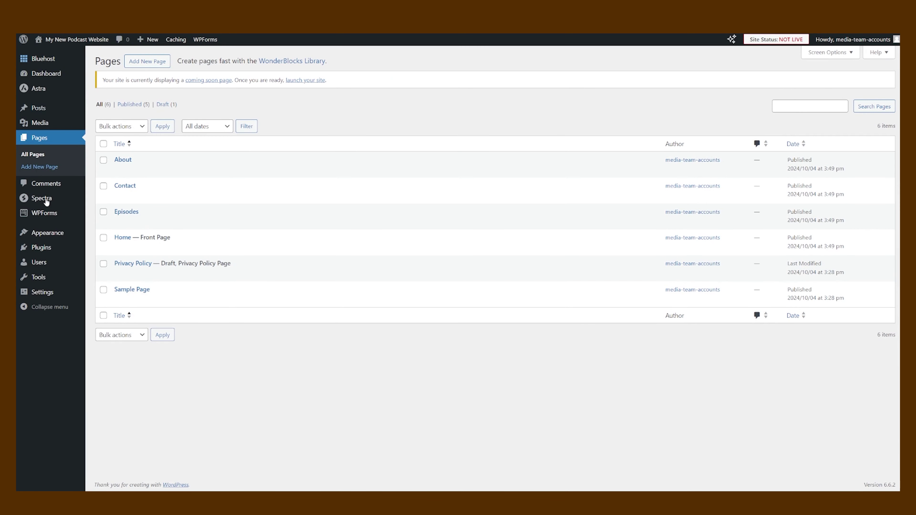
mouse_move(42, 215)
left_click(42, 215)
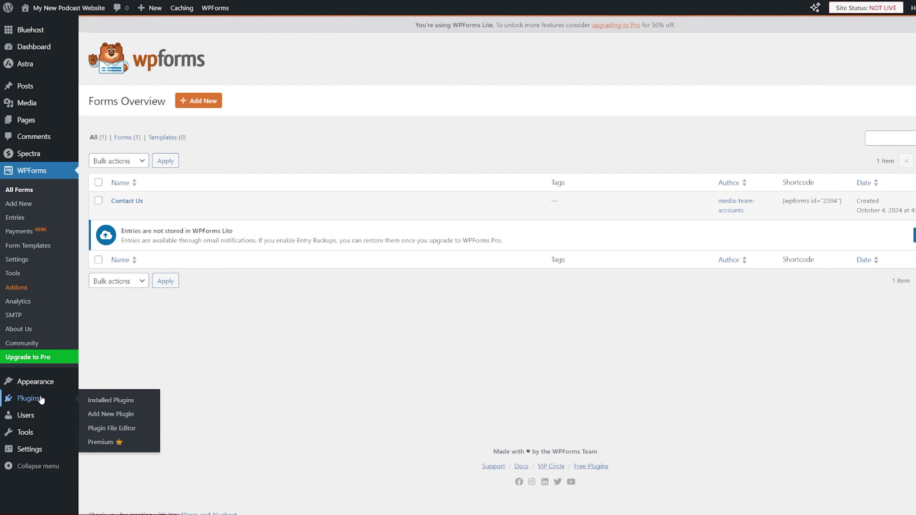
left_click(110, 413)
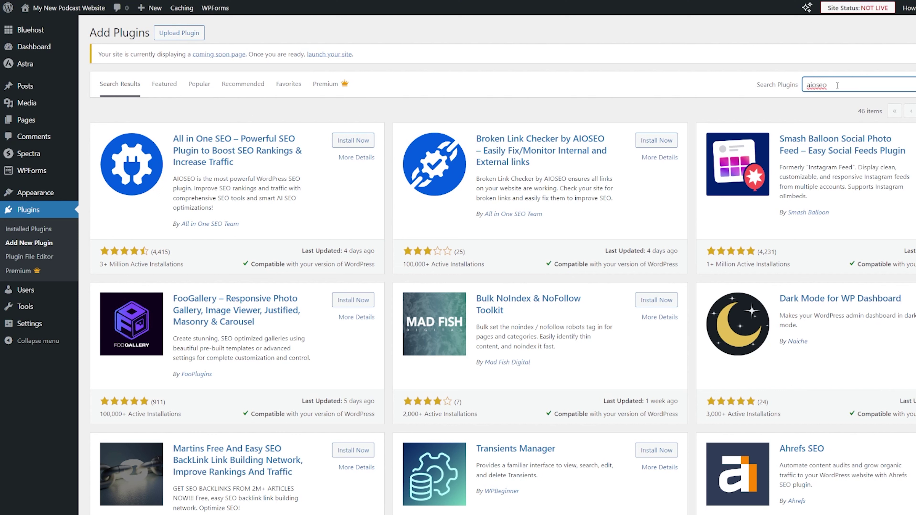
Install All in One SEO and save the Blog category and site info in its wizard.
left_click(344, 143)
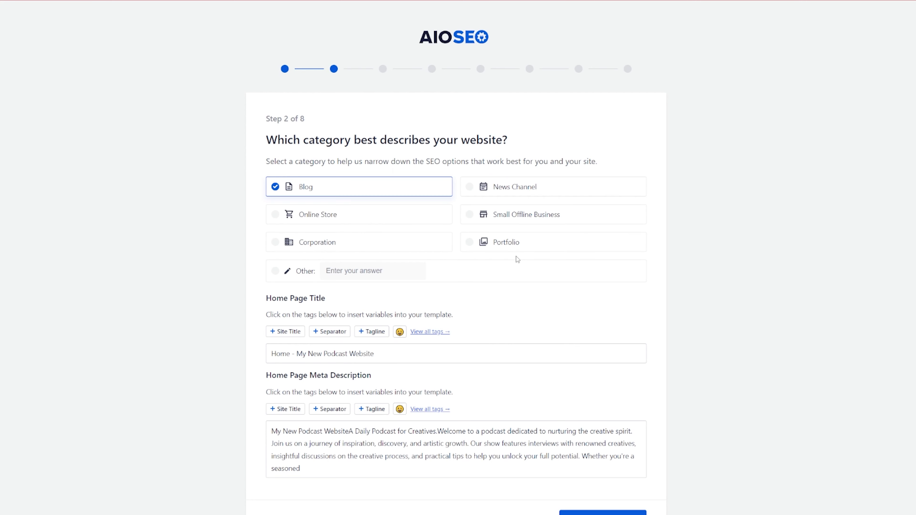
scroll(516, 258, "down", 2)
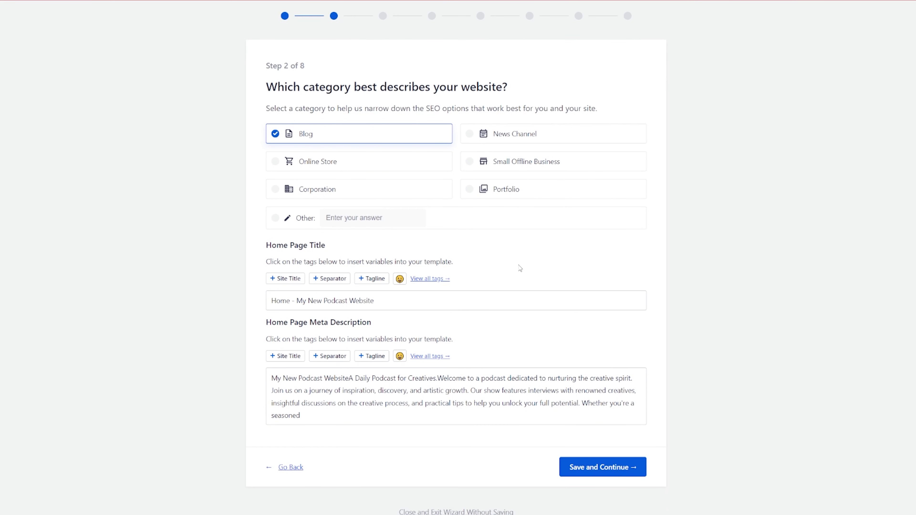
left_click(625, 465)
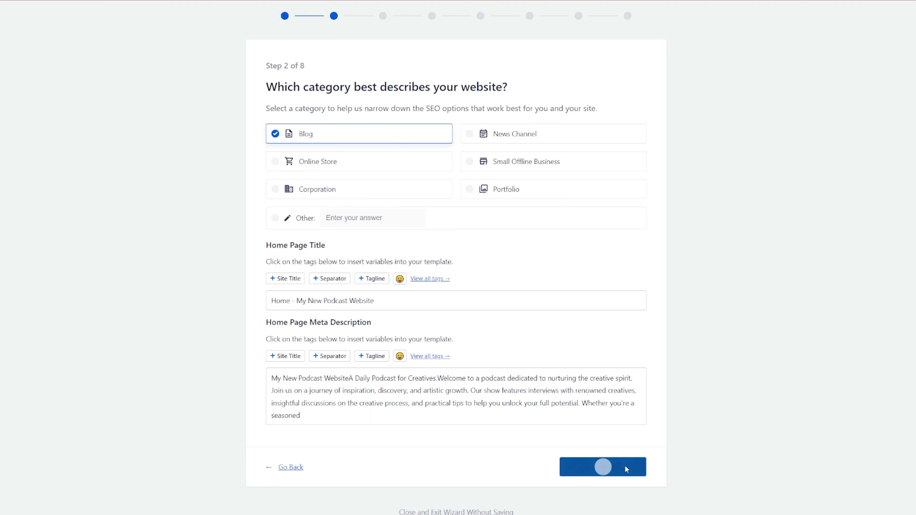
scroll(613, 465, "down", 10)
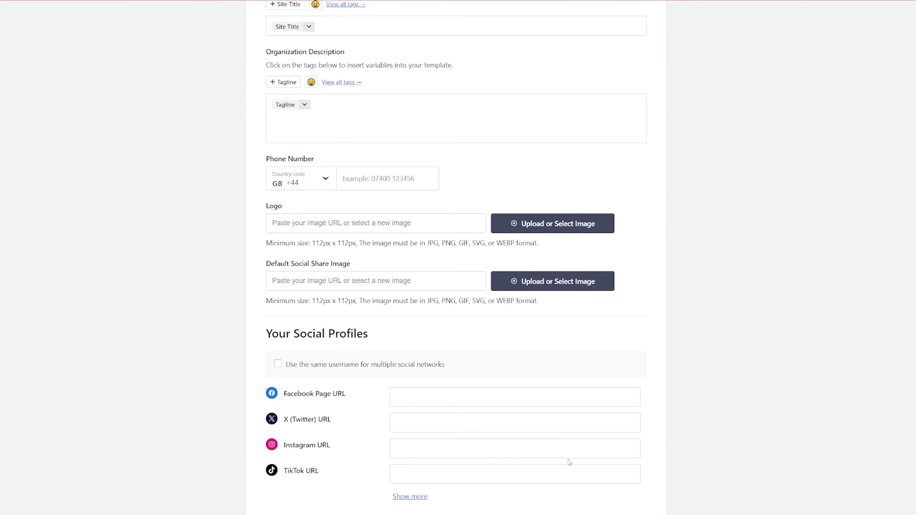
left_click(612, 473)
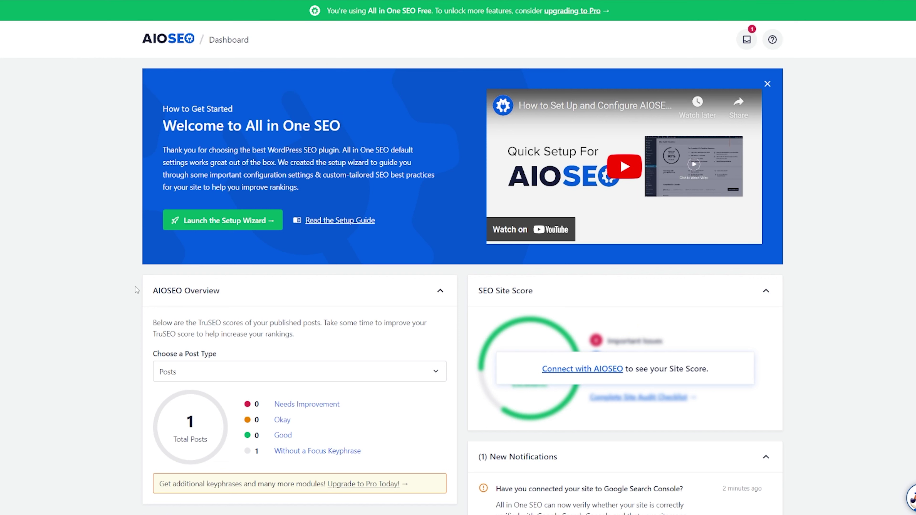
Open the AIOSEO sitemap settings and the Connect to Google Search Console option.
scroll(317, 296, "down", 15)
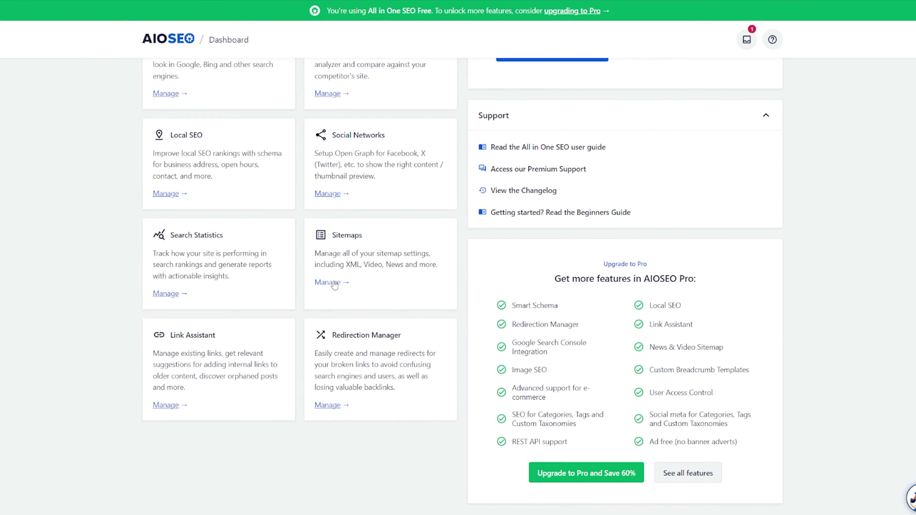
left_click(334, 283)
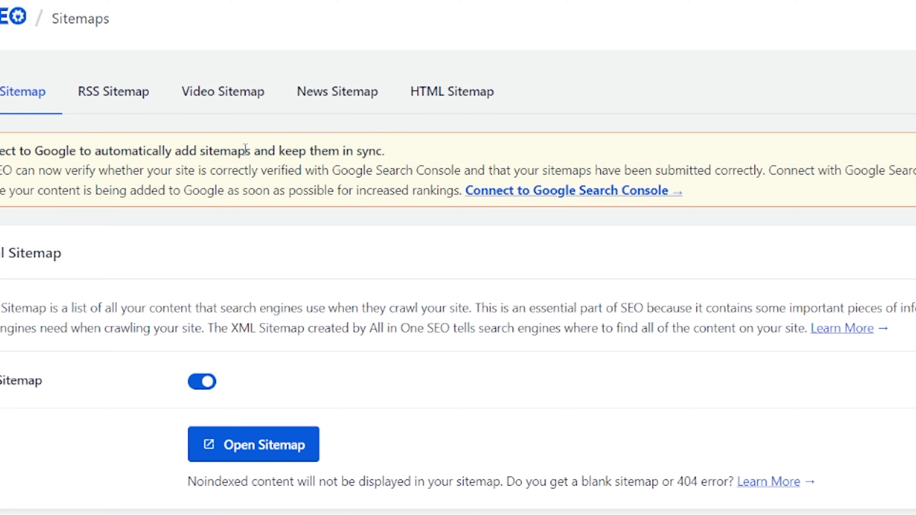
left_click(528, 193)
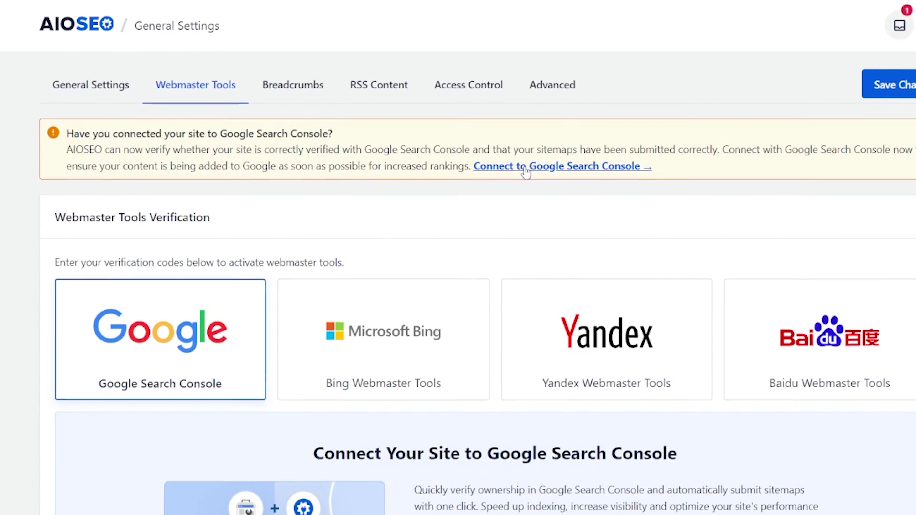
Scroll the AIOSEO General Settings page down and back up.
scroll(525, 170, "down", 5)
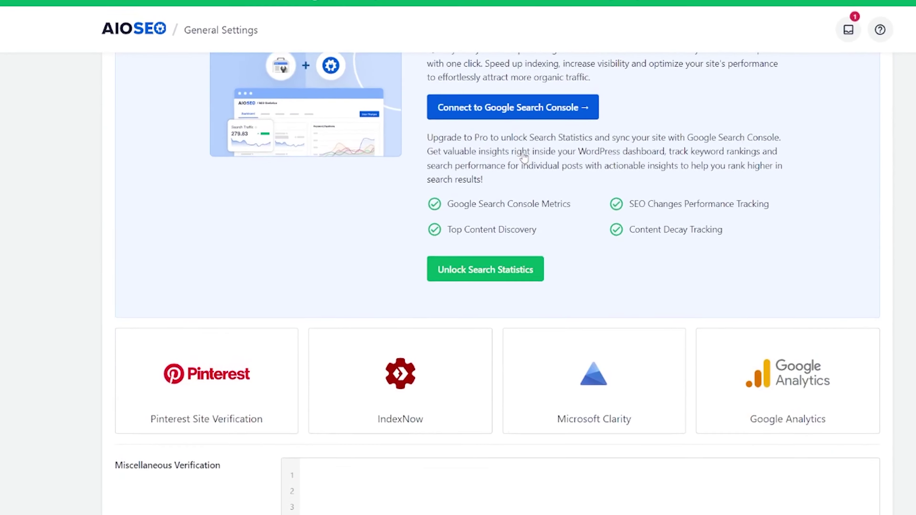
scroll(512, 187, "up", 3)
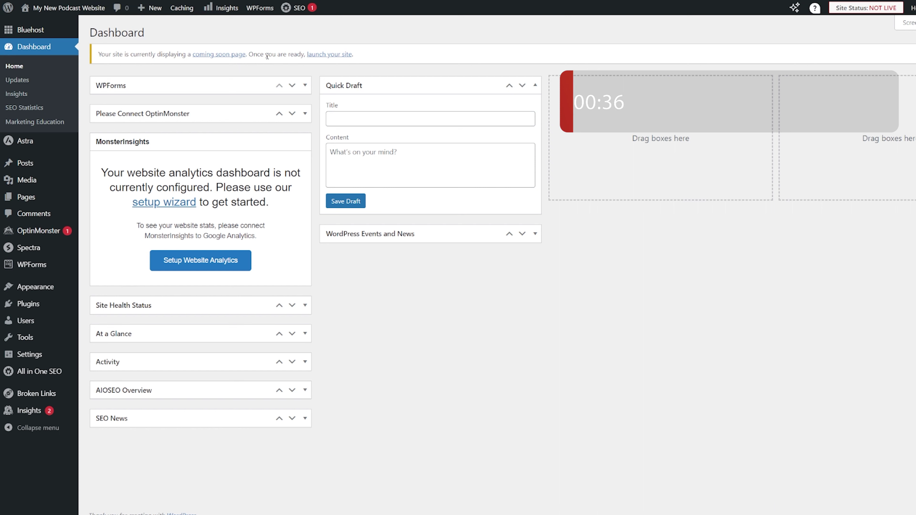
Launch the site by switching off the Bluehost Coming Soon page, then return to the Dashboard.
left_click(320, 55)
left_click(311, 55)
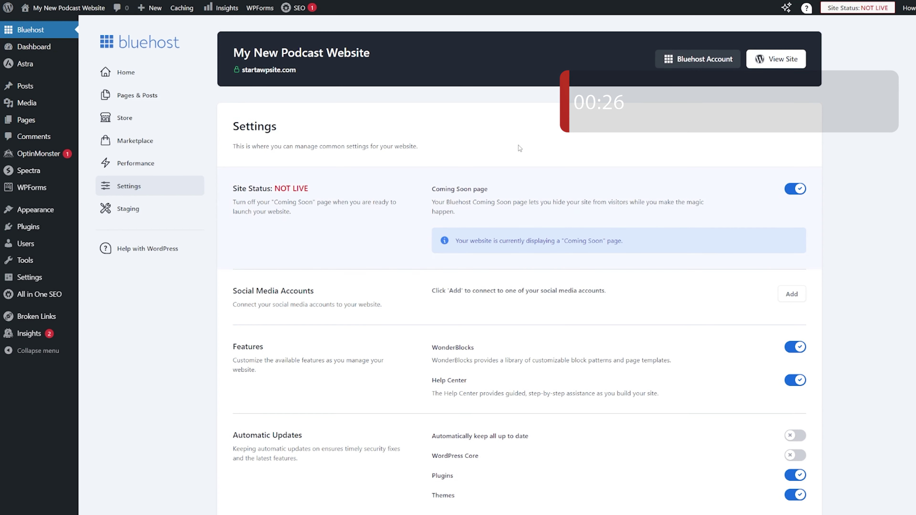
scroll(523, 145, "down", 1)
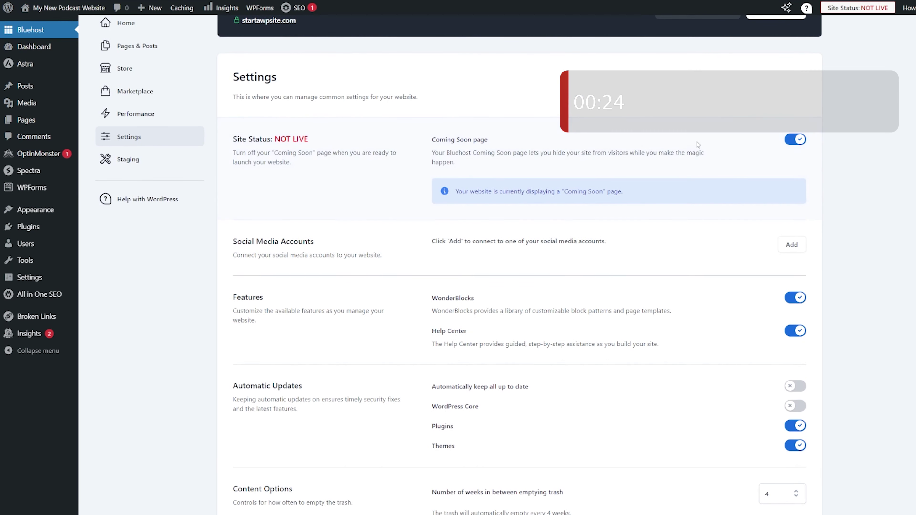
left_click(799, 140)
scroll(383, 181, "up", 1)
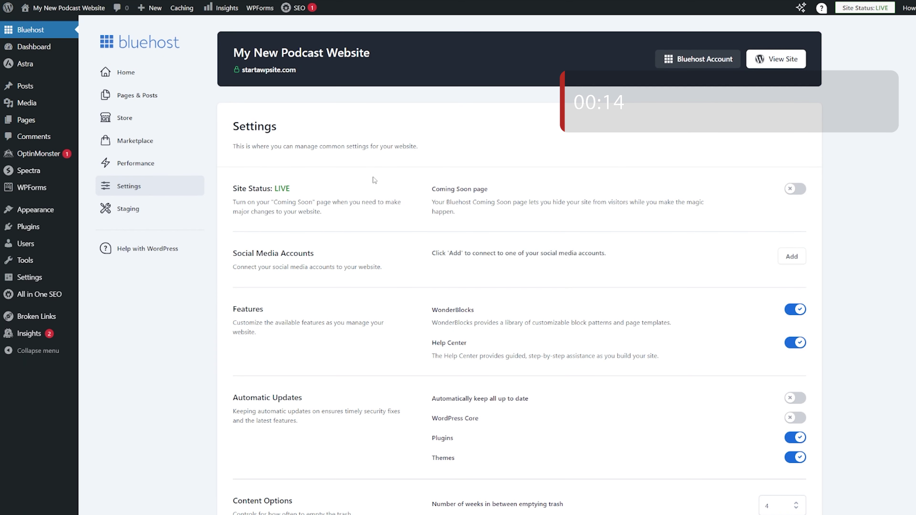
mouse_move(49, 47)
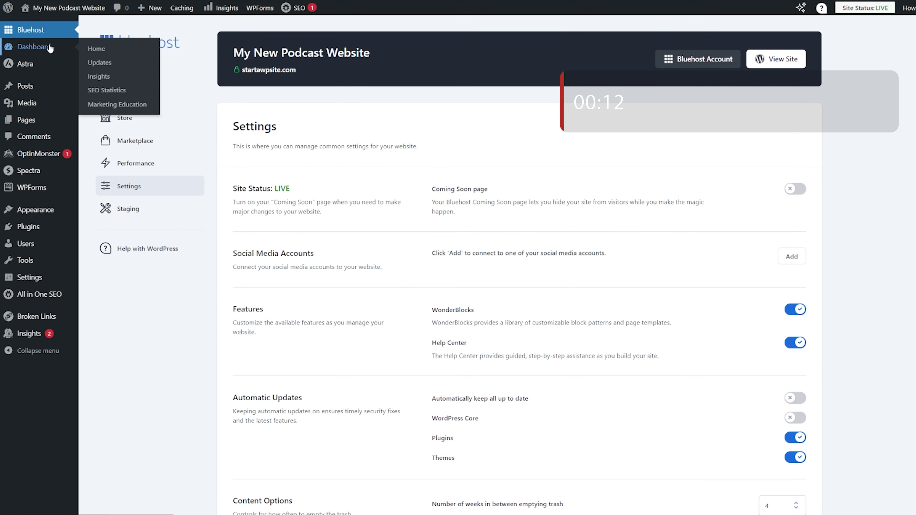
left_click(52, 47)
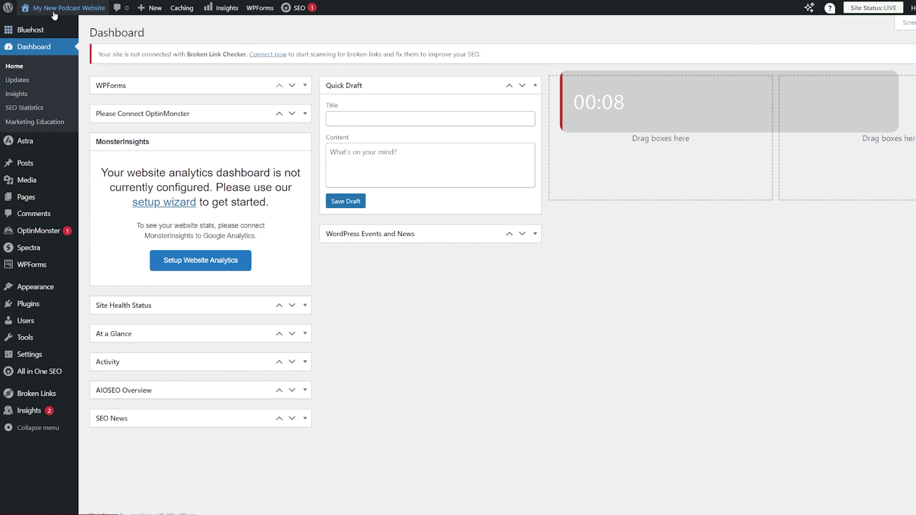
Visit the live podcast site, browse its home page, and go to Episodes.
right_click(40, 25)
left_click(53, 33)
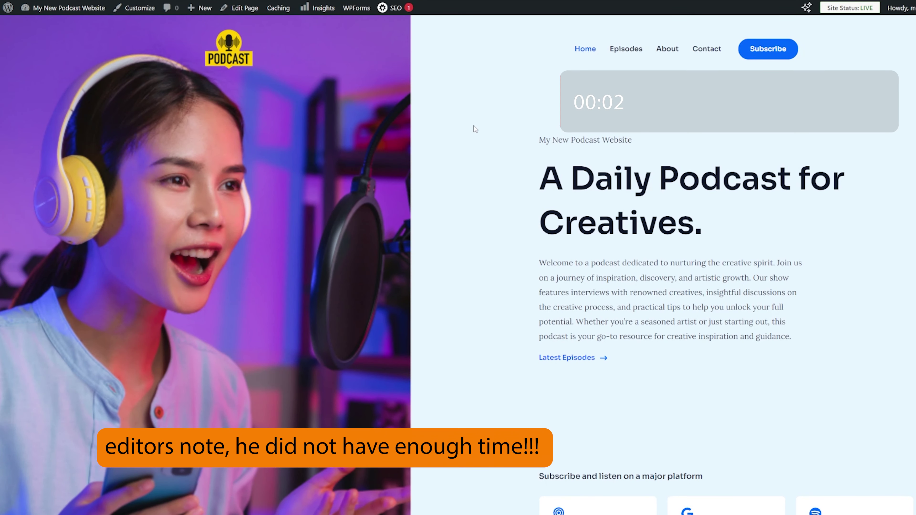
scroll(505, 137, "down", 15)
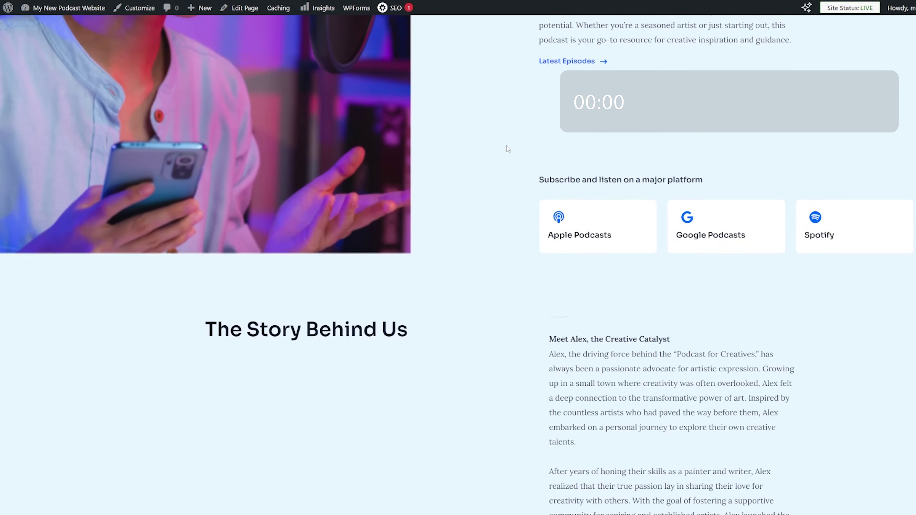
scroll(506, 146, "down", 15)
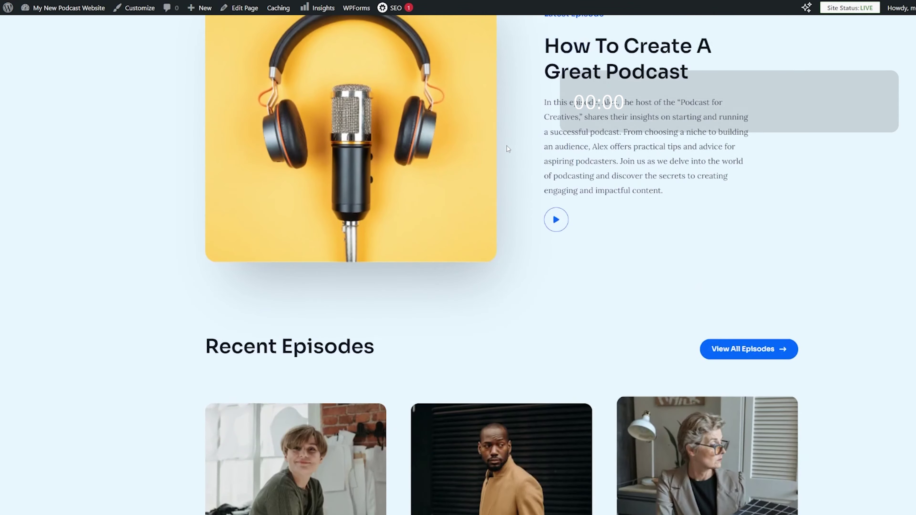
scroll(507, 145, "down", 15)
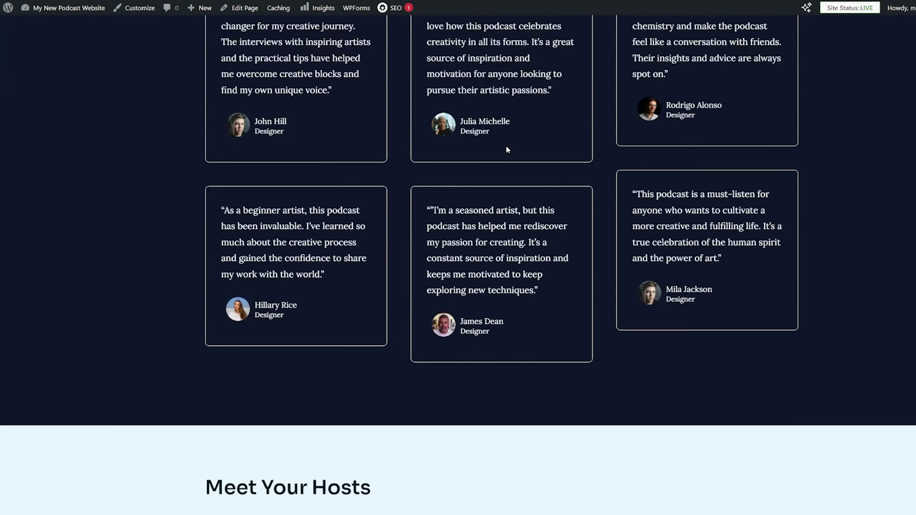
scroll(506, 168, "down", 5)
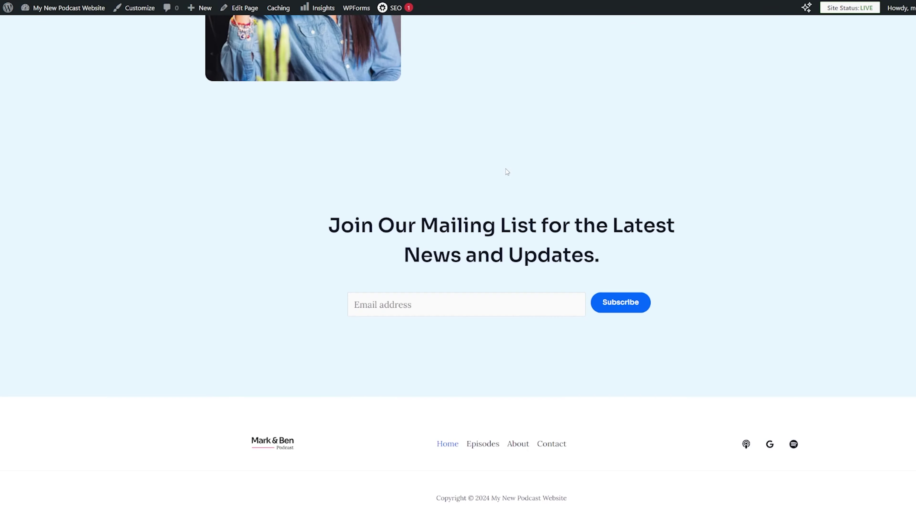
scroll(511, 187, "up", 15)
scroll(515, 188, "up", 10)
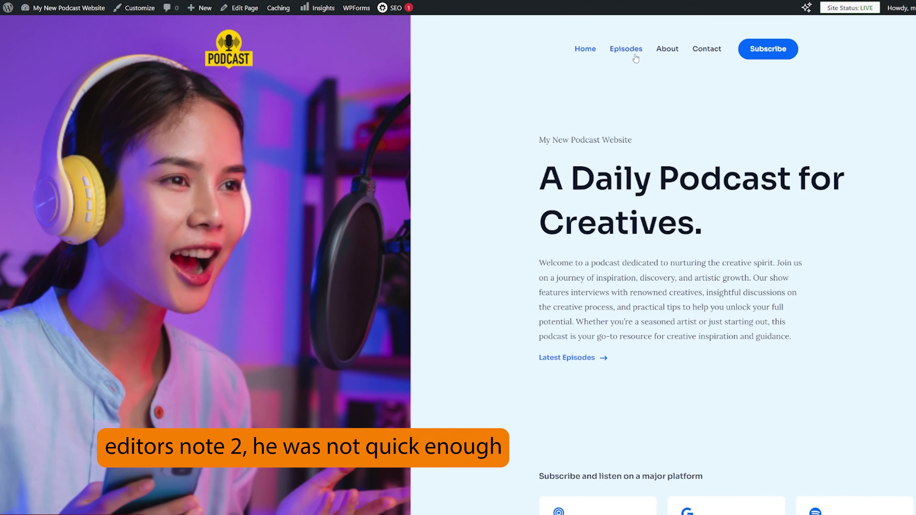
left_click(626, 50)
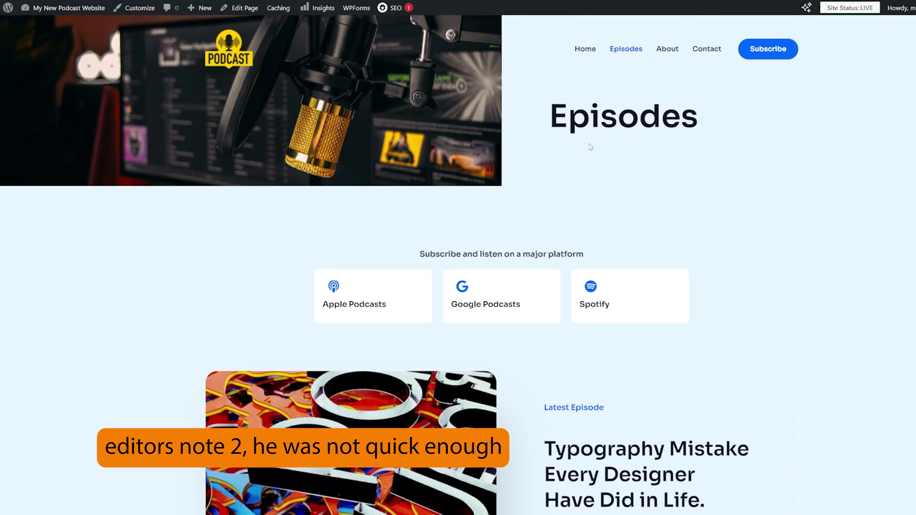
Browse the live site's Episodes page, then go to the Contact page.
scroll(599, 169, "down", 15)
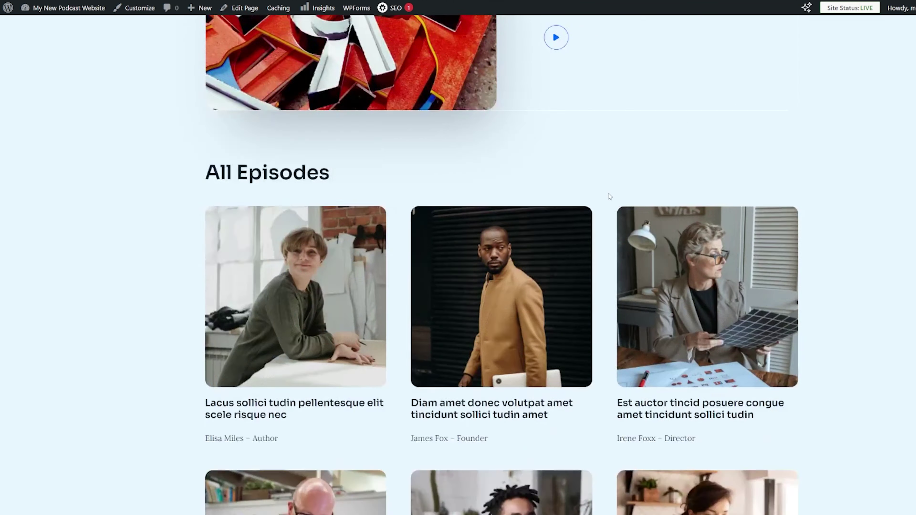
scroll(609, 195, "down", 10)
scroll(609, 198, "up", 20)
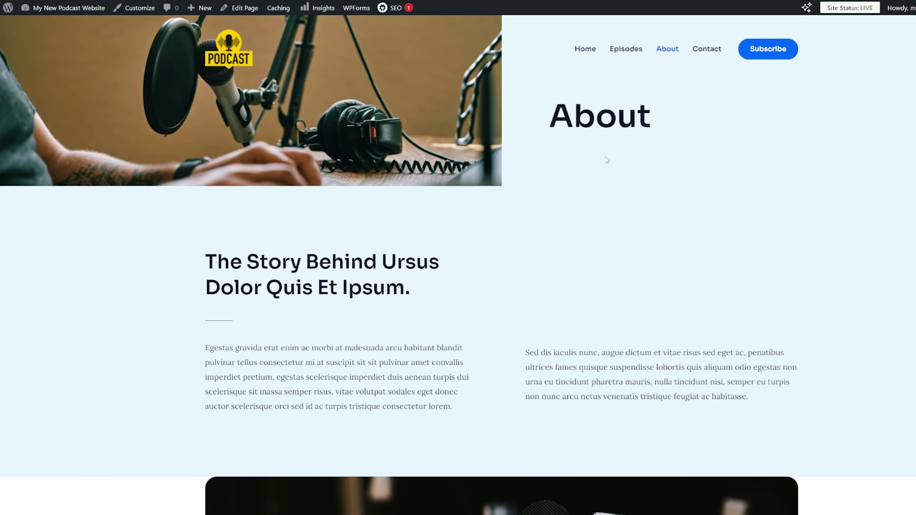
scroll(607, 160, "down", 20)
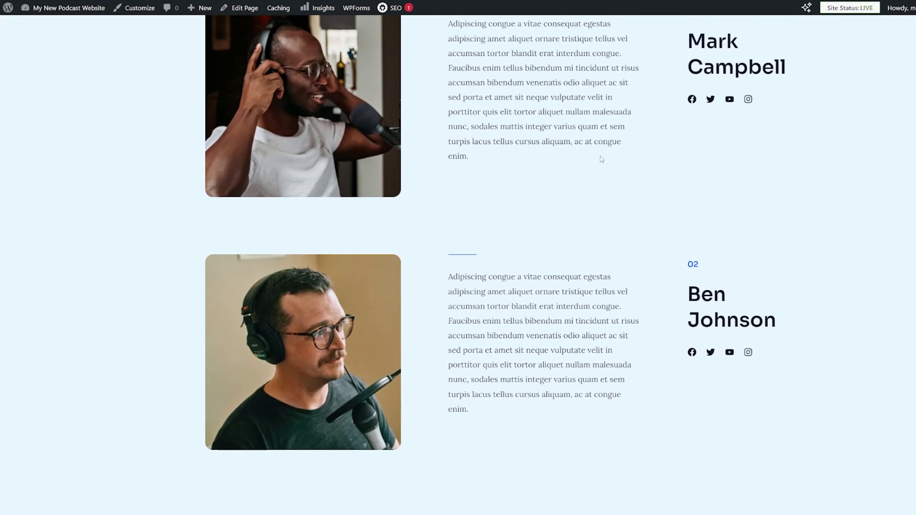
scroll(600, 159, "down", 15)
scroll(595, 168, "up", 14)
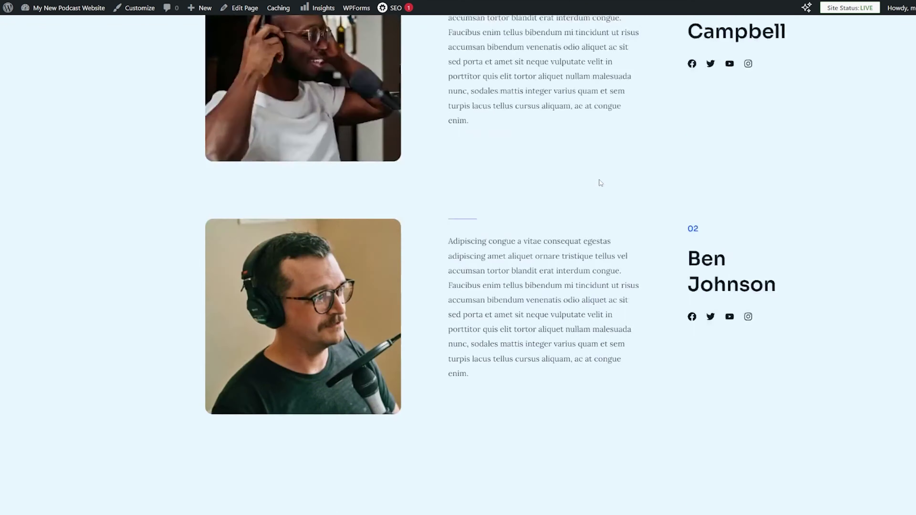
scroll(600, 183, "up", 12)
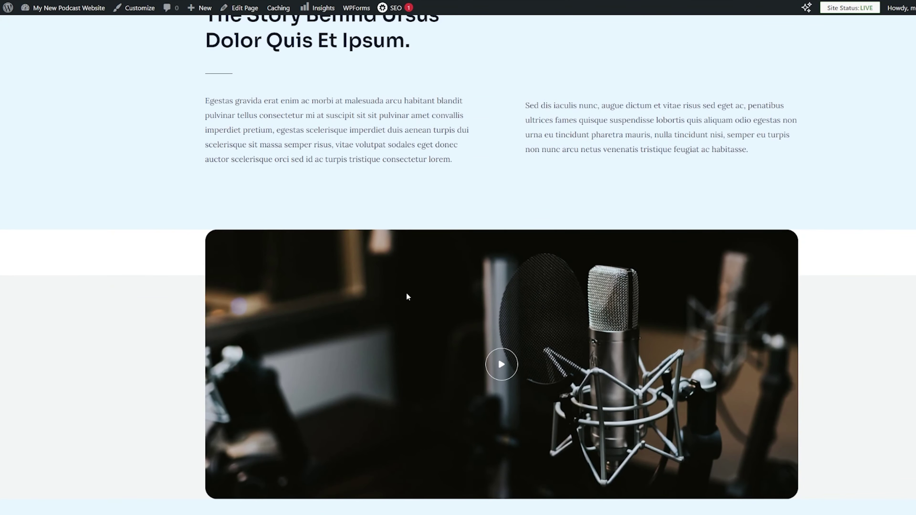
scroll(627, 323, "up", 4)
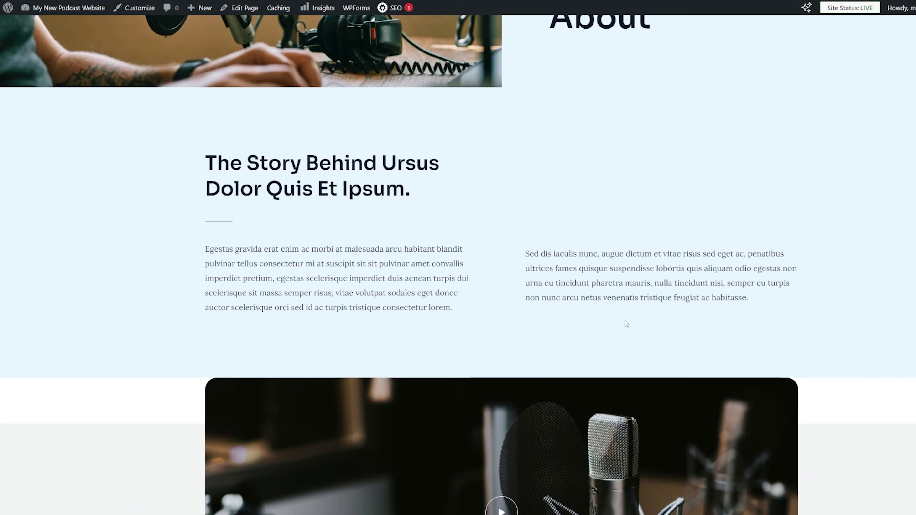
scroll(641, 362, "up", 3)
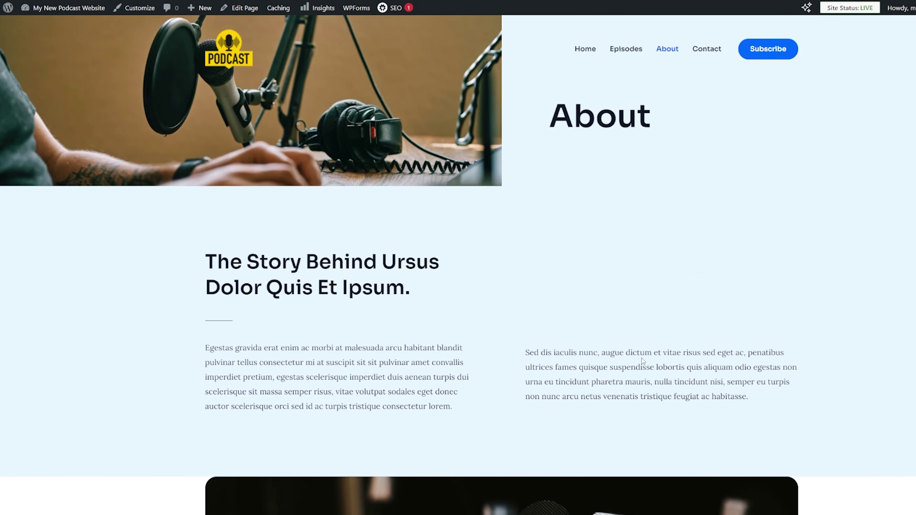
left_click(705, 51)
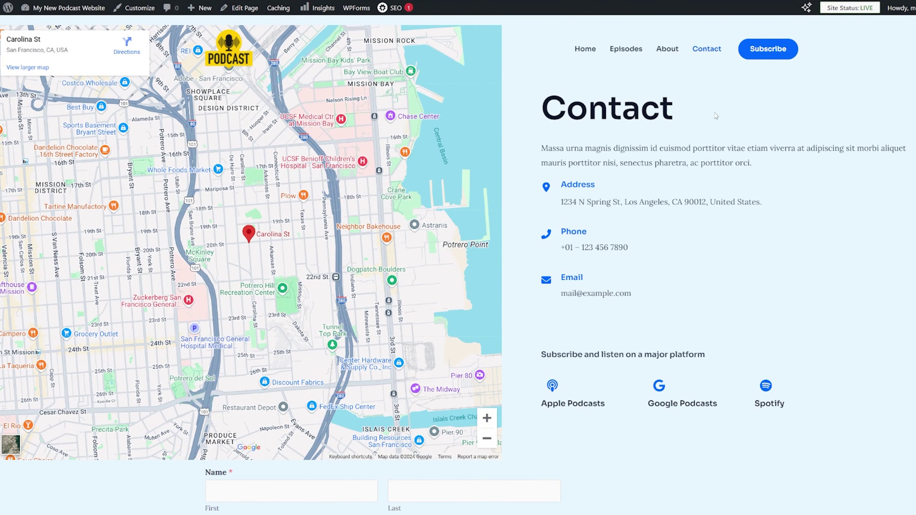
Scroll down the Contact page to the Contact Us form, then back up.
scroll(296, 213, "down", 8)
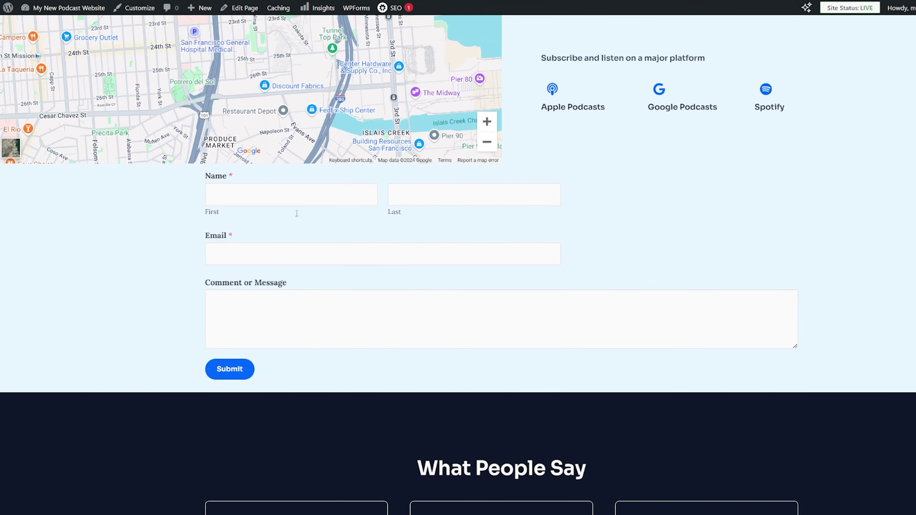
scroll(384, 284, "down", 16)
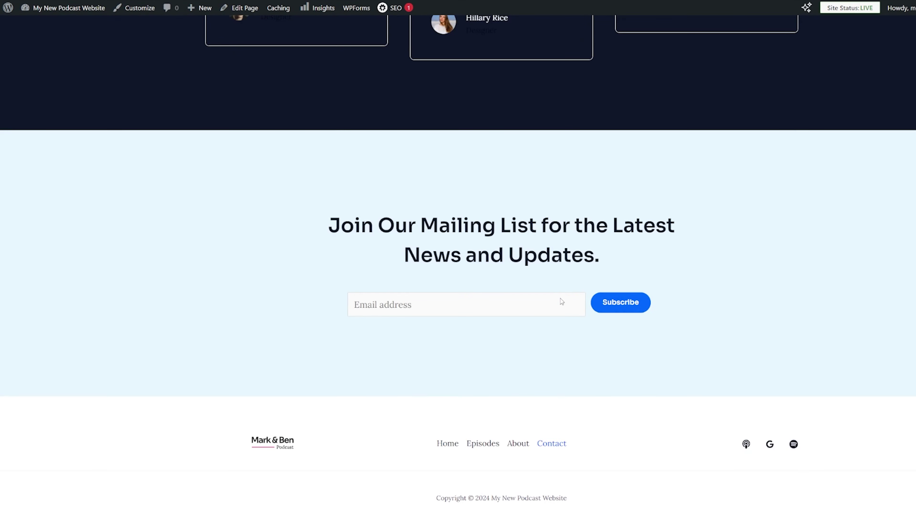
scroll(570, 324, "up", 20)
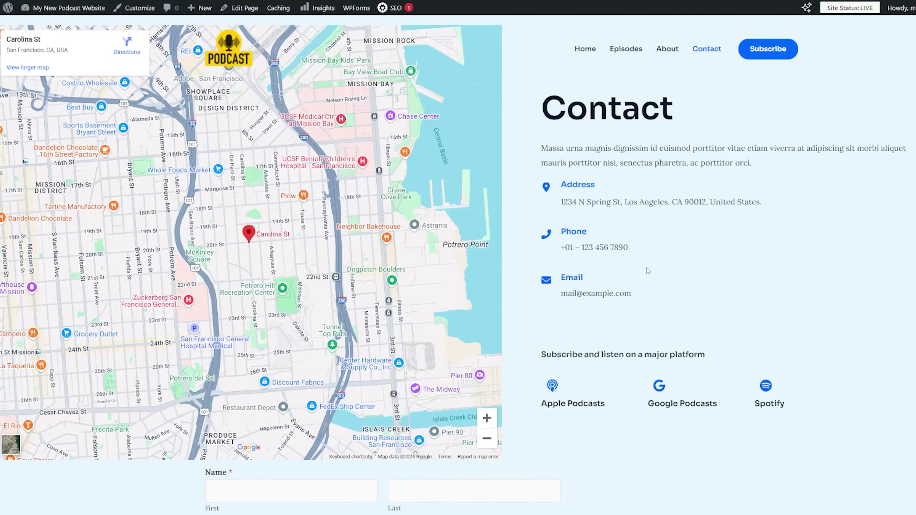